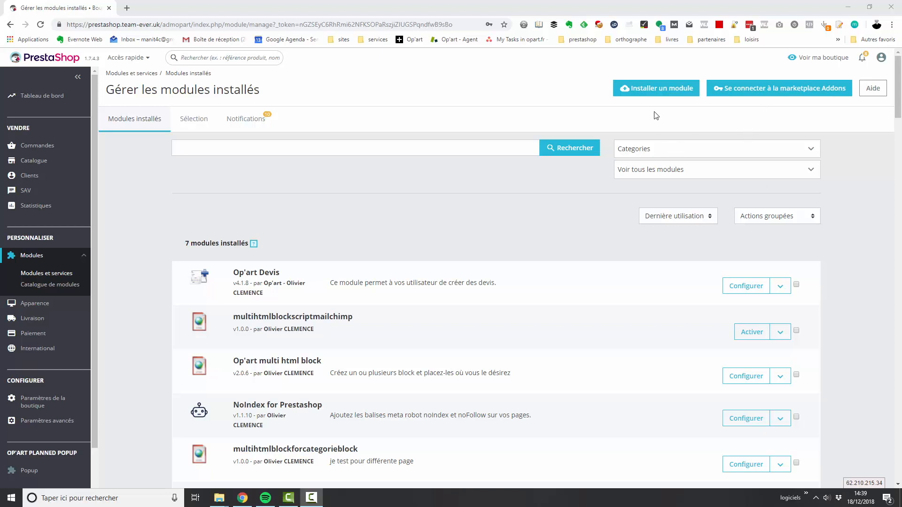
Install a new module by uploading the oparteasyredirect.zip file.
click(663, 94)
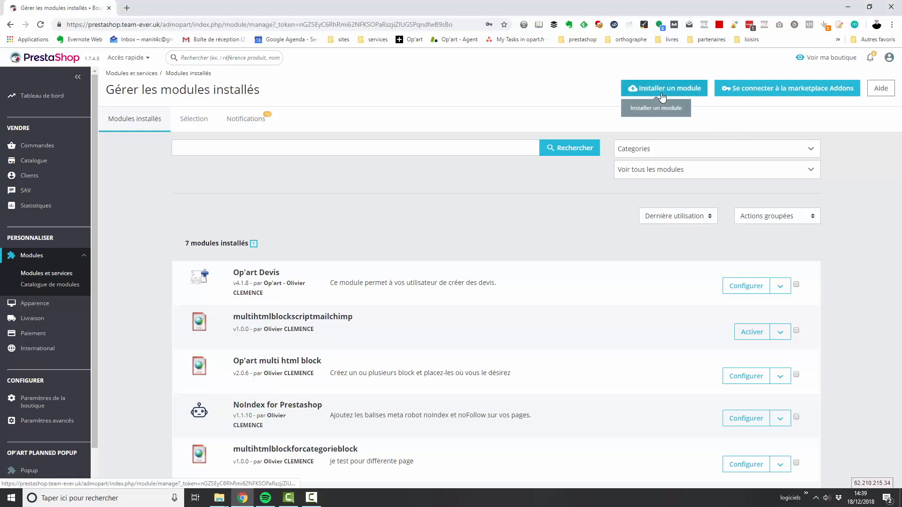
click(523, 157)
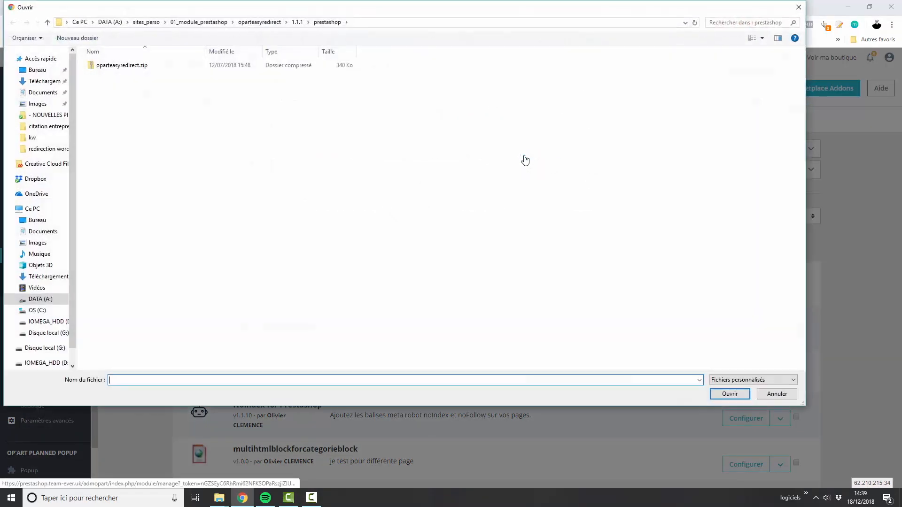
click(117, 67)
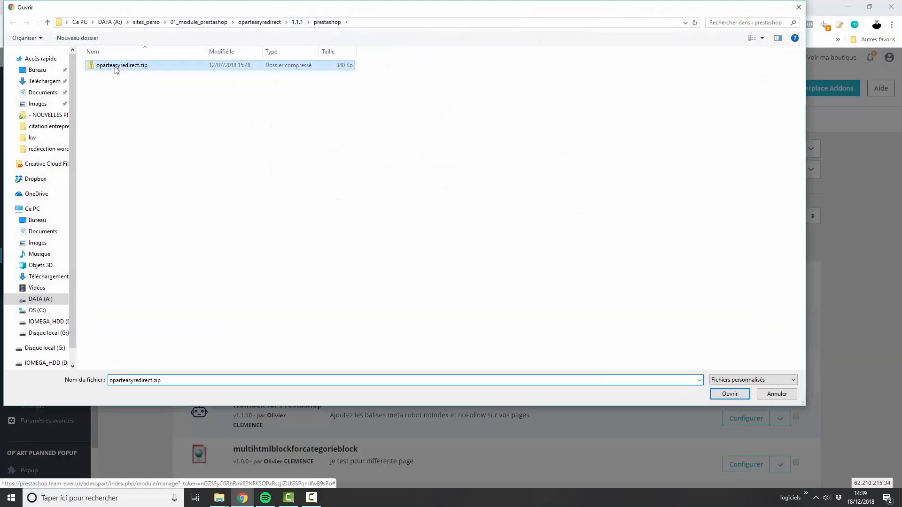
click(719, 393)
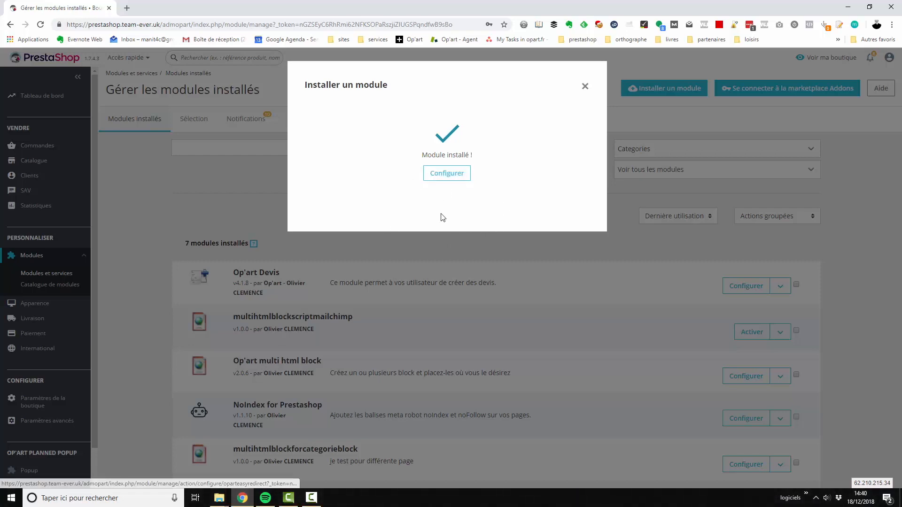
Open the installed module's configuration page, followed by its Easy Redirect redirections list.
click(444, 174)
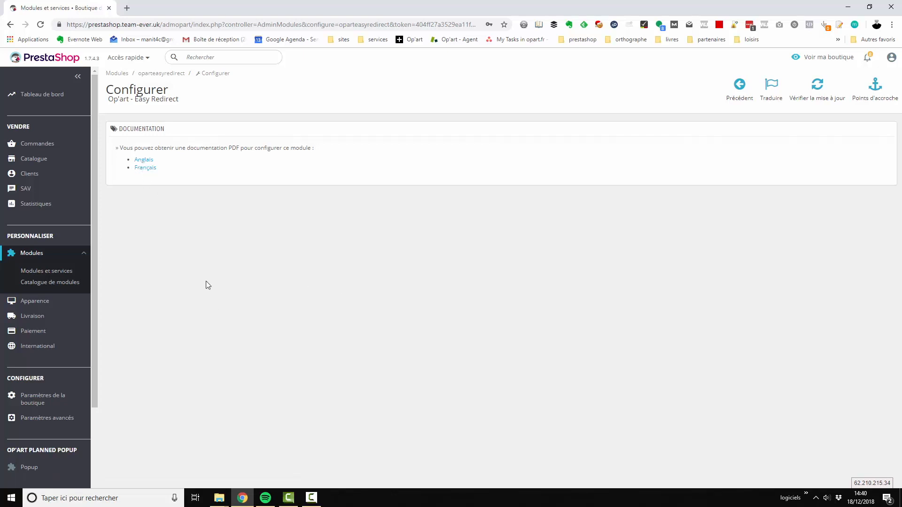
scroll(54, 396, down, 1)
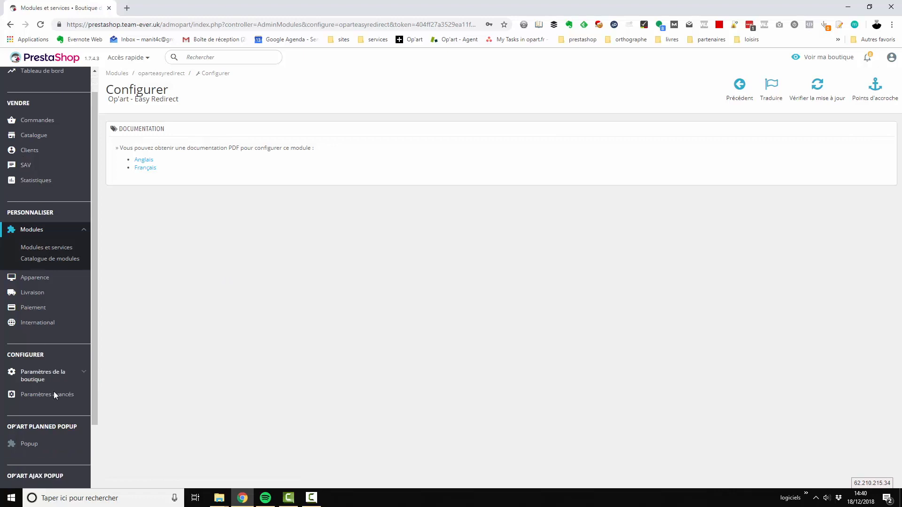
scroll(55, 396, down, 3)
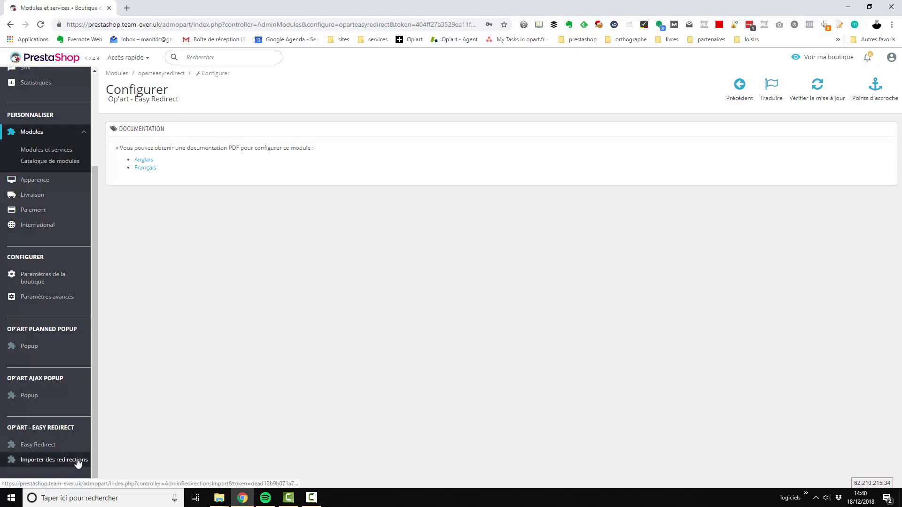
click(39, 448)
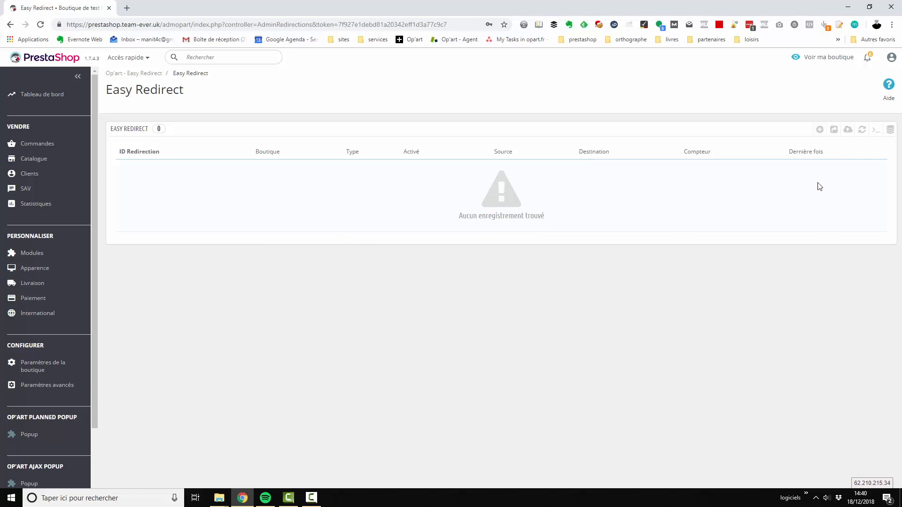
Add a redirection, set Activé to Oui and choose Redirection permanente 301 as its type.
click(821, 130)
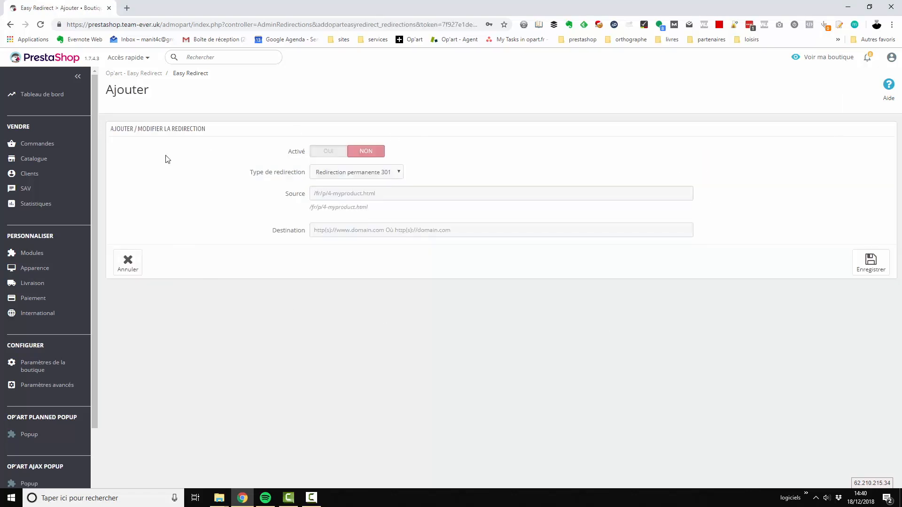
click(325, 159)
click(359, 174)
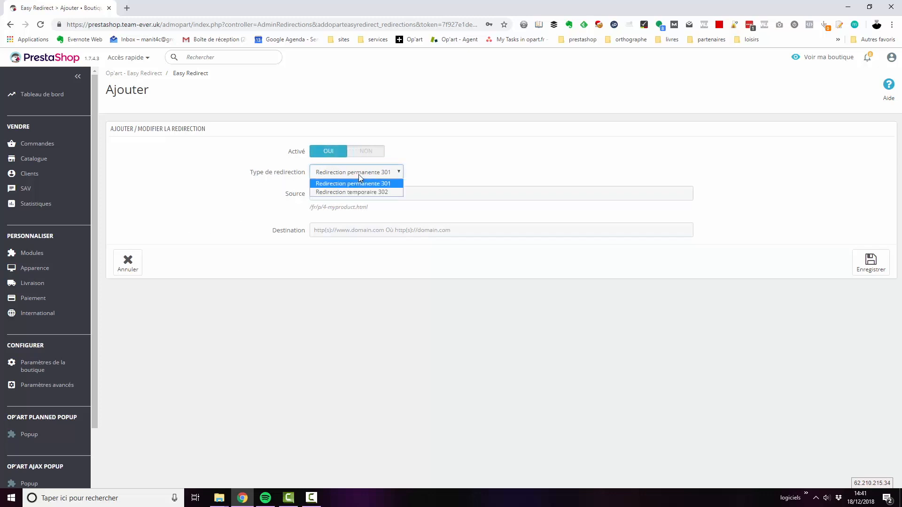
click(383, 186)
click(374, 196)
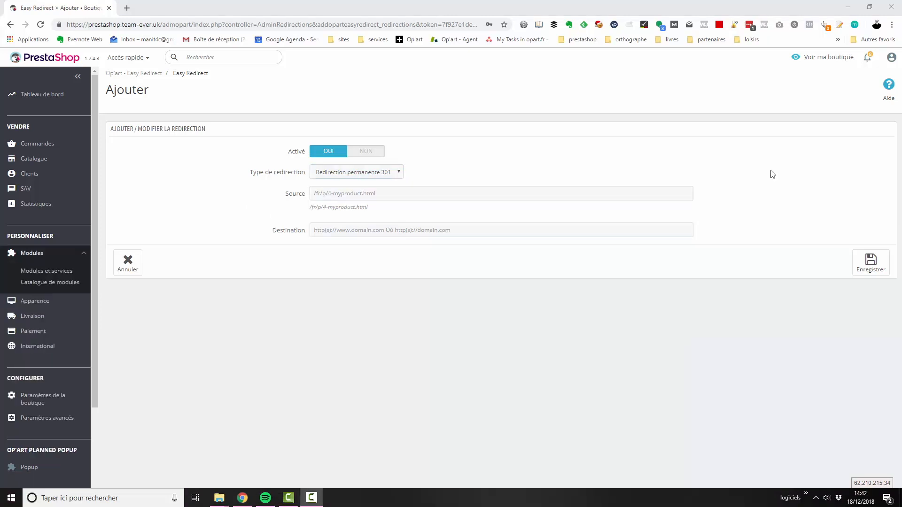
Open the shop front's "Mug The Best Is Yet To Come" product page and copy its URL.
click(834, 63)
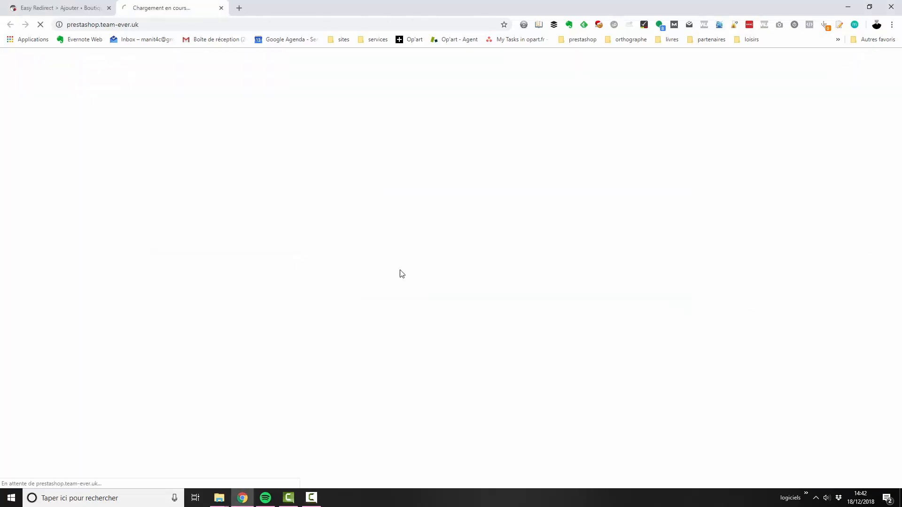
scroll(534, 278, down, 3)
scroll(741, 322, down, 3)
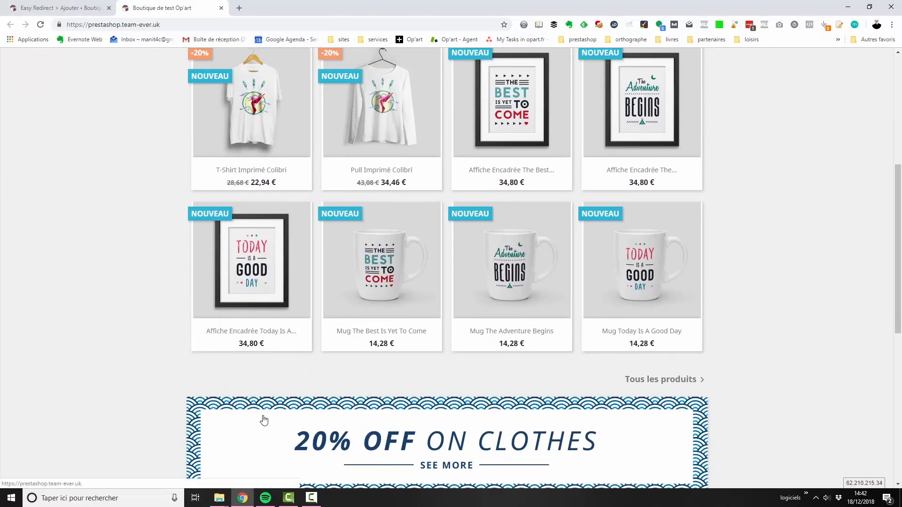
click(390, 245)
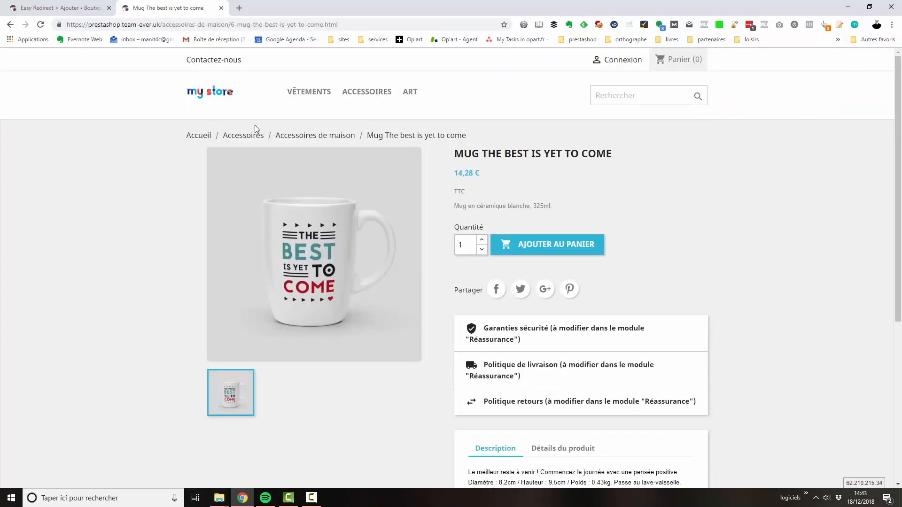
click(317, 26)
key(ctrl+c)
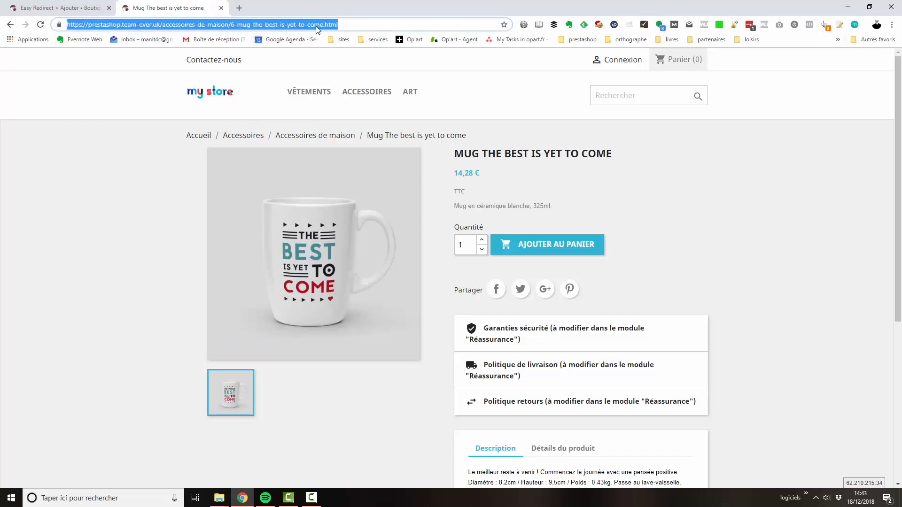
Set the redirection's source to /accessoires-de-maison/6-mug-the-best-is-yet-to-come.html, pasting the product URL and removing its domain.
click(69, 13)
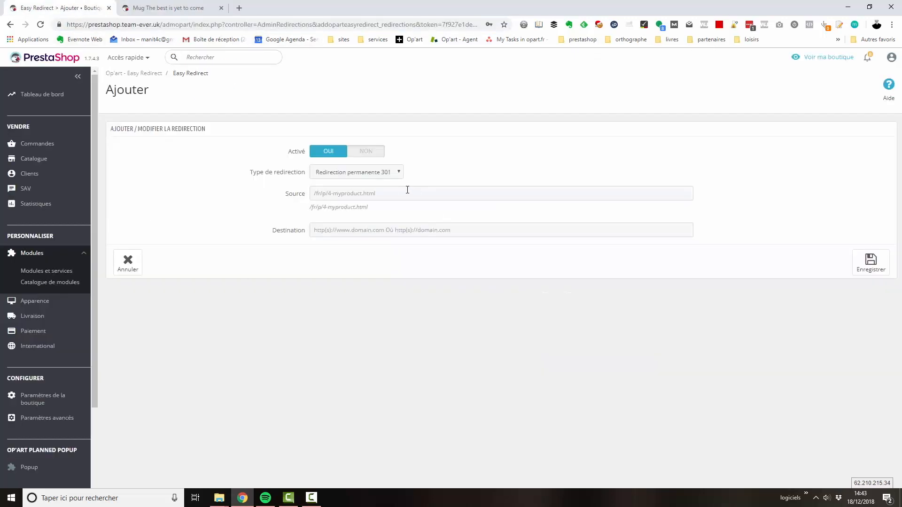
click(409, 193)
key(ctrl+v)
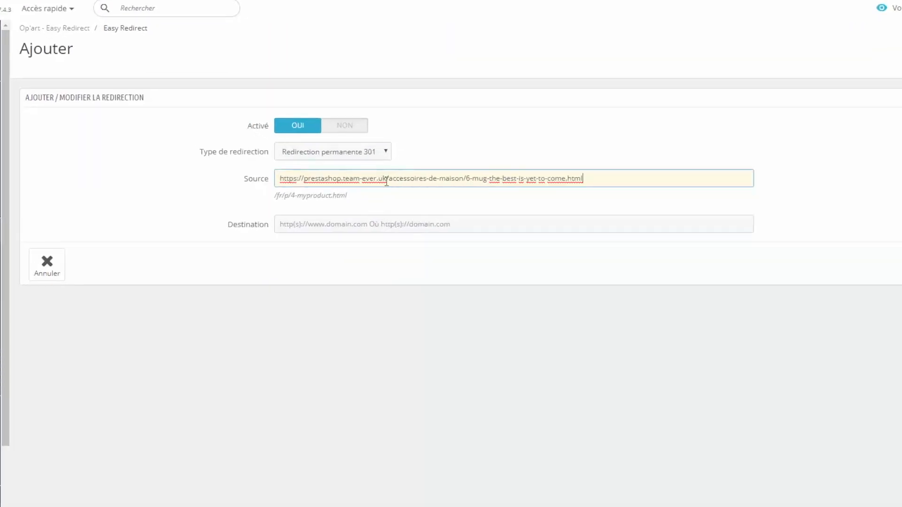
drag(387, 180, 258, 185)
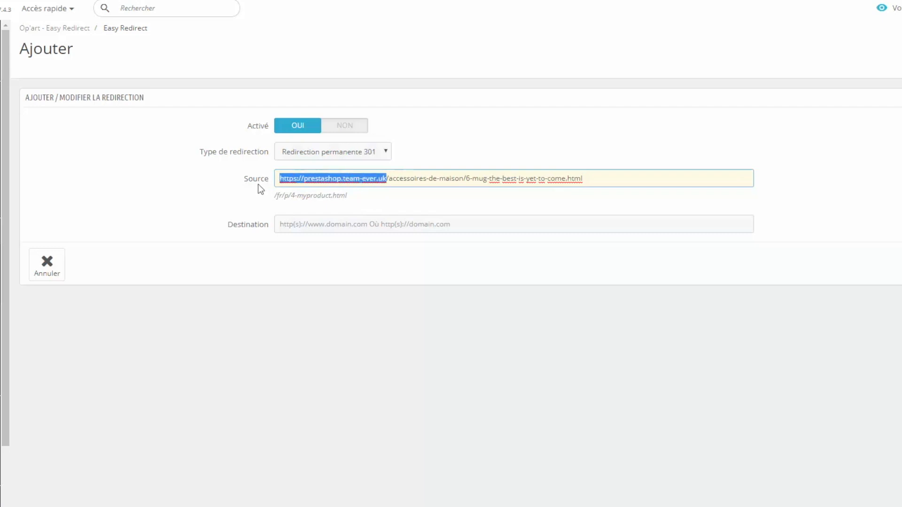
key(BackSpace)
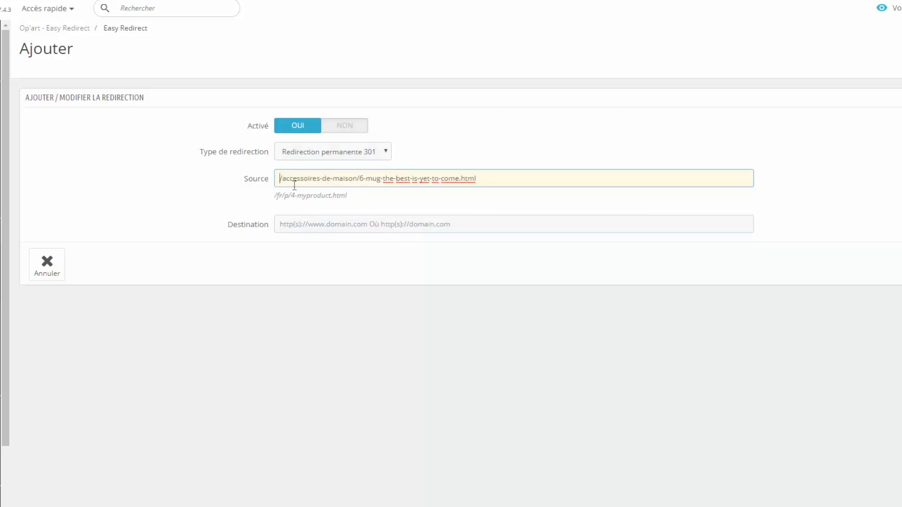
click(341, 219)
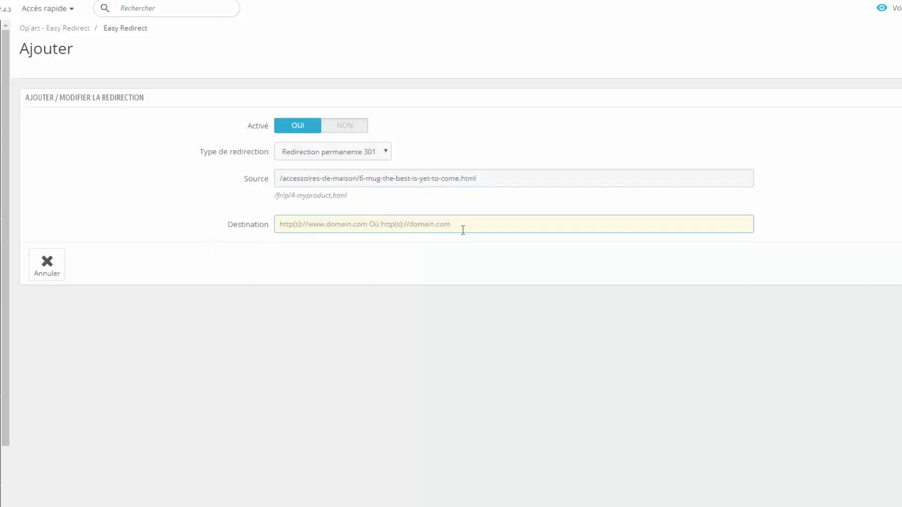
click(164, 8)
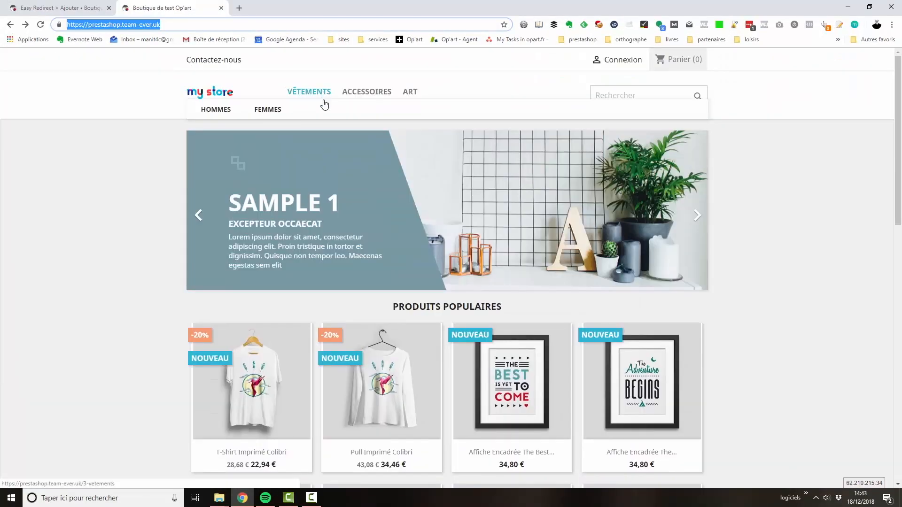
click(271, 112)
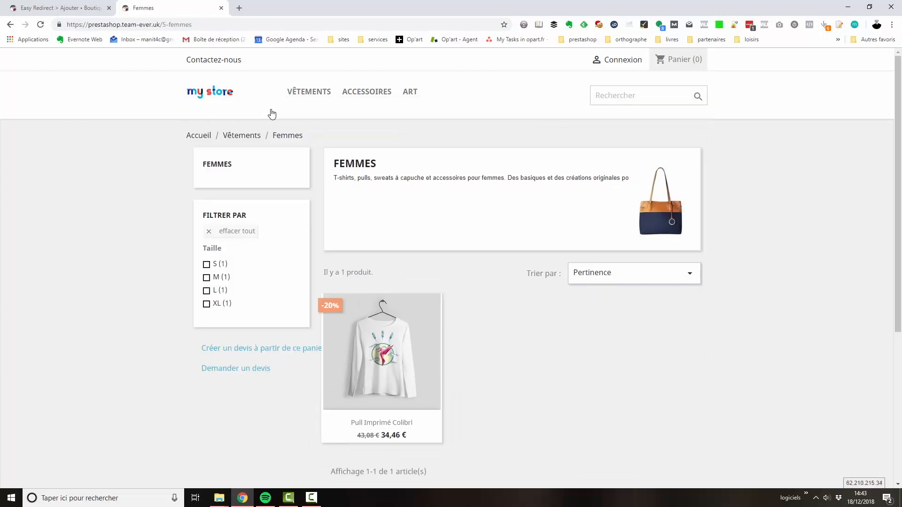
click(208, 27)
key(ctrl+c)
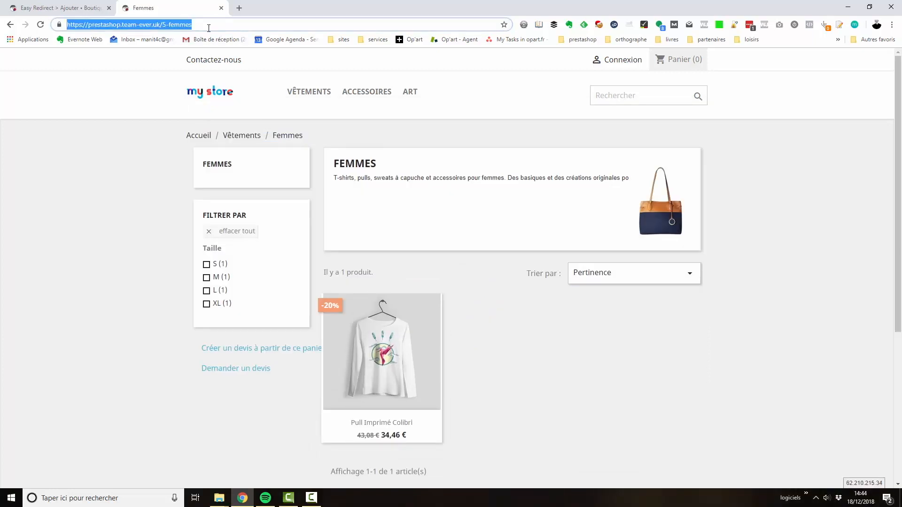
click(77, 8)
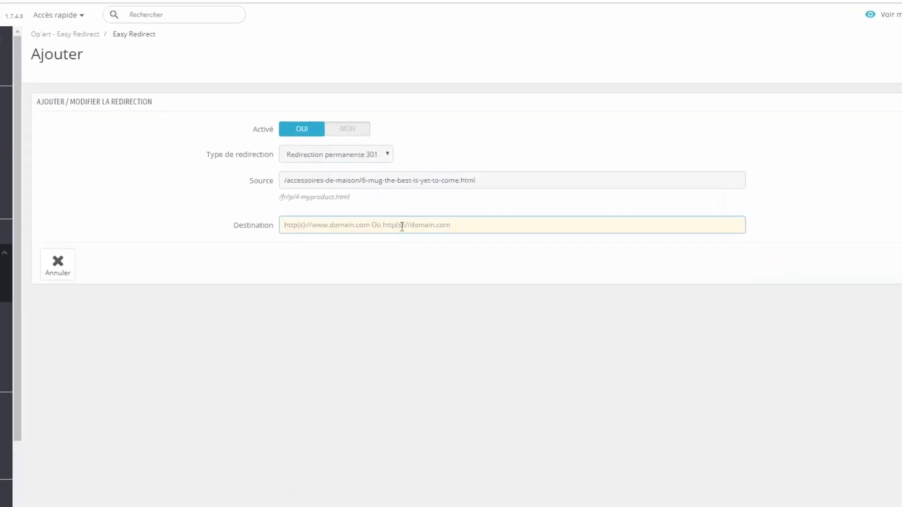
key(ctrl+v)
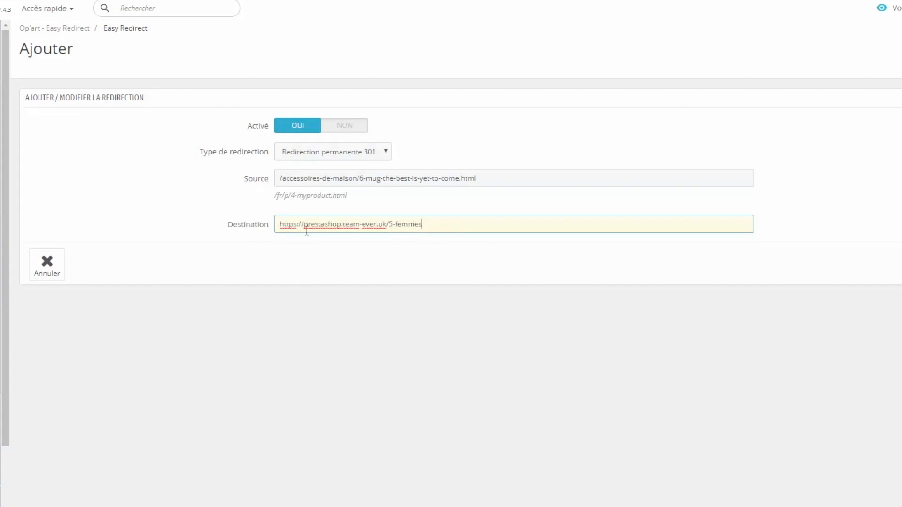
drag(389, 224, 313, 260)
click(316, 265)
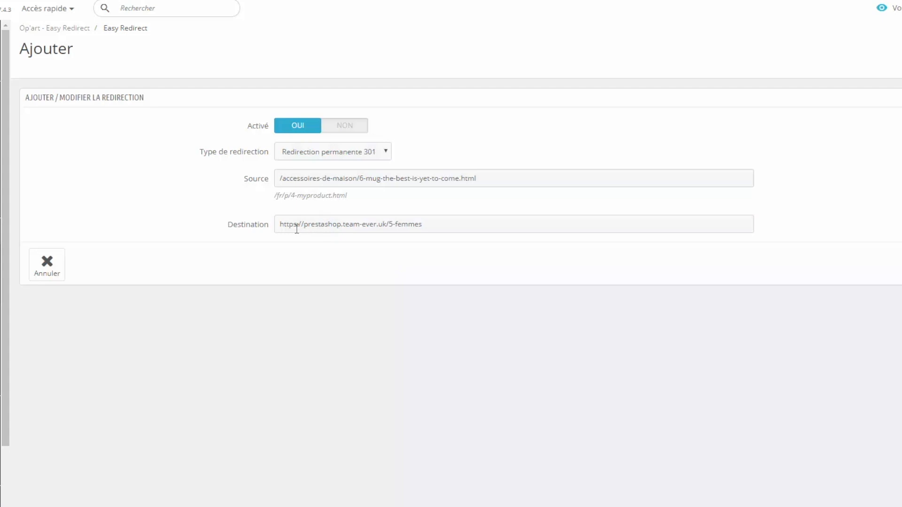
drag(389, 225, 259, 221)
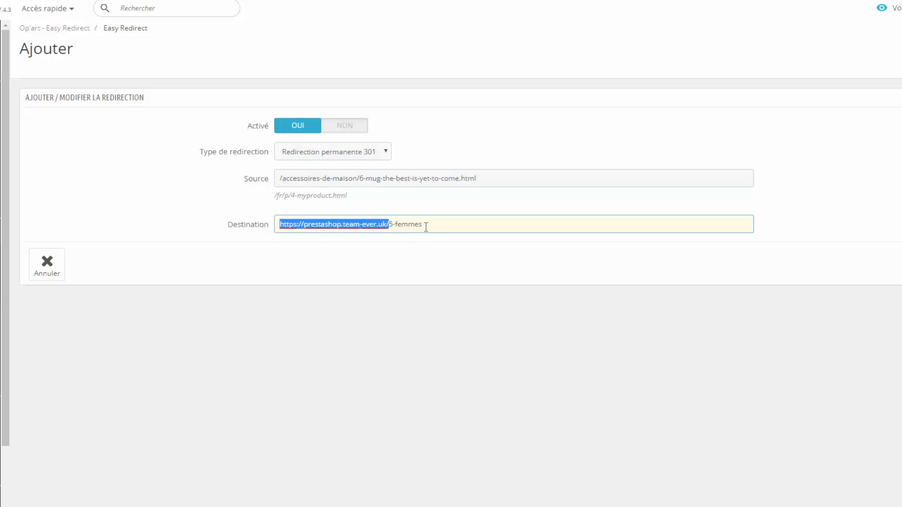
drag(426, 227, 258, 232)
click(366, 253)
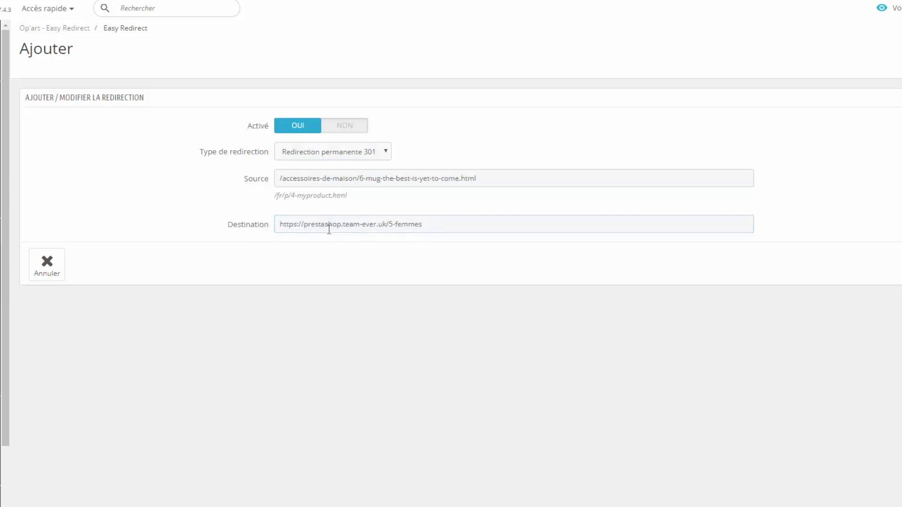
click(434, 225)
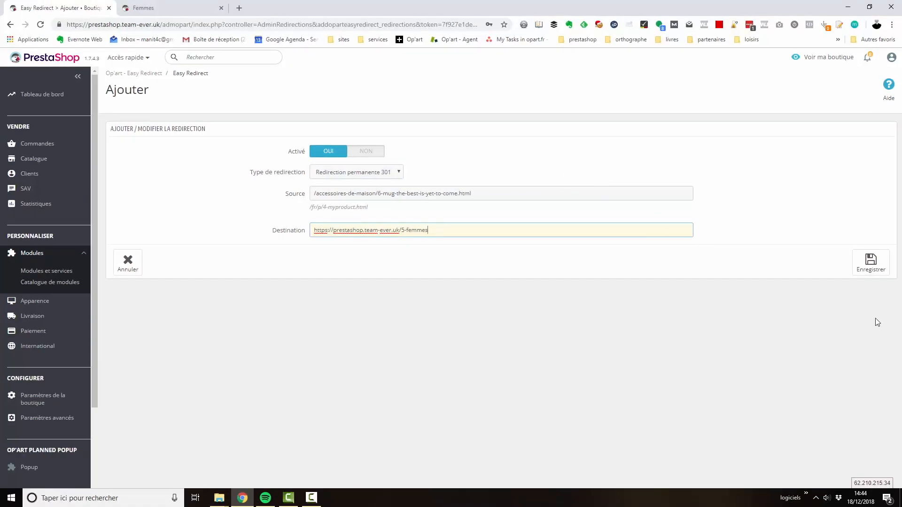
Save the new redirection and toggle its active status in the redirections list.
click(871, 263)
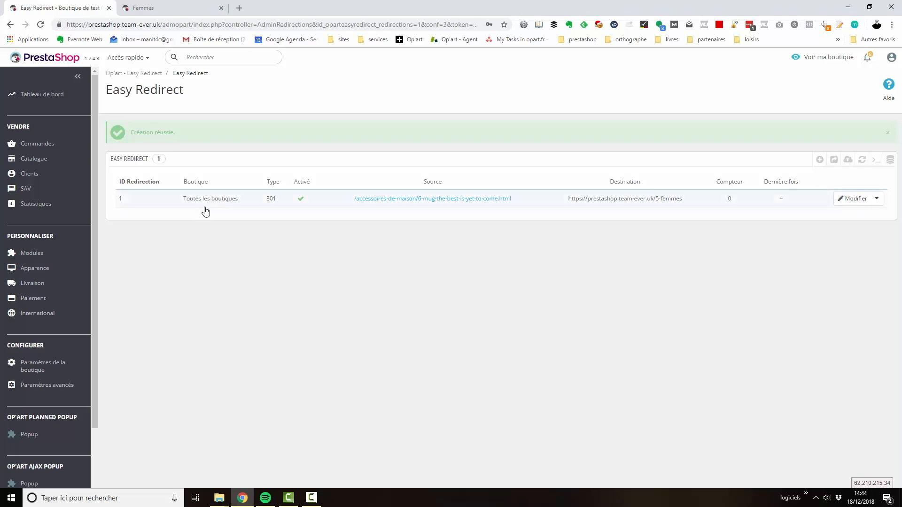
click(301, 200)
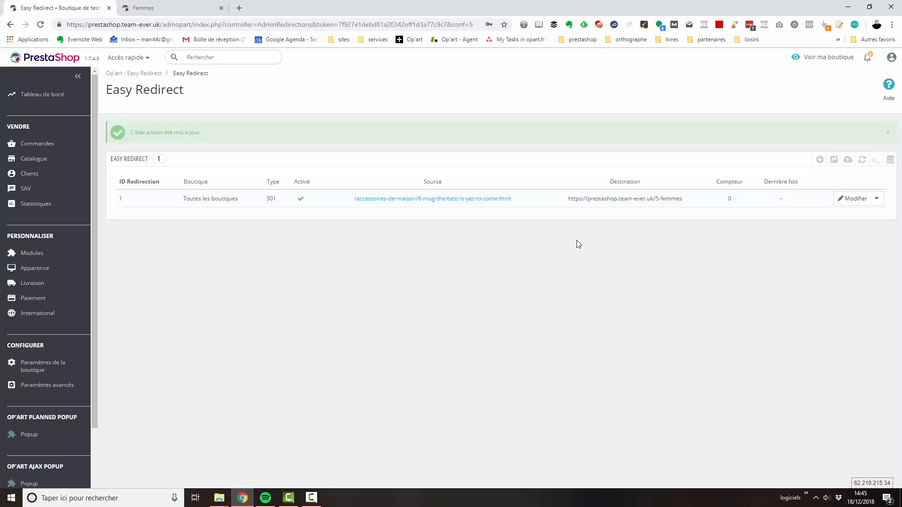
Test the redirection by opening its source URL, then return to the list and show the redirection's additional actions.
click(442, 202)
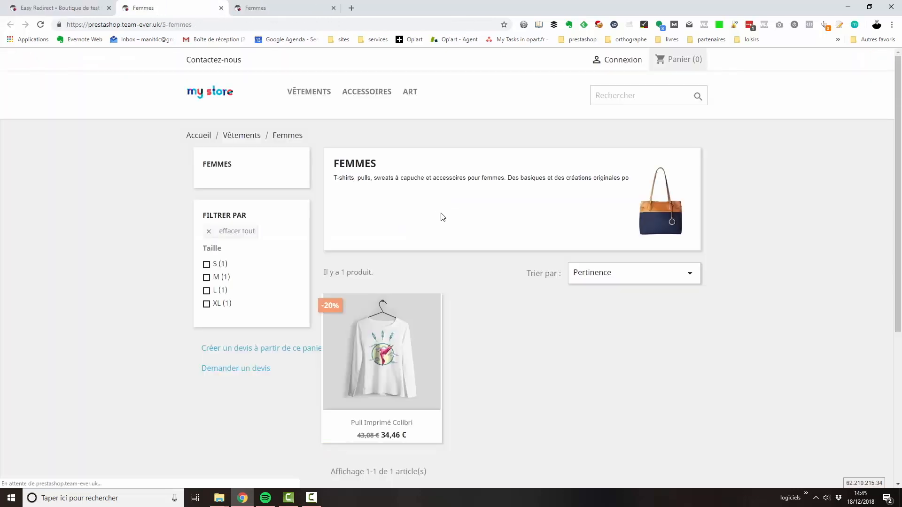
mouse_move(396, 364)
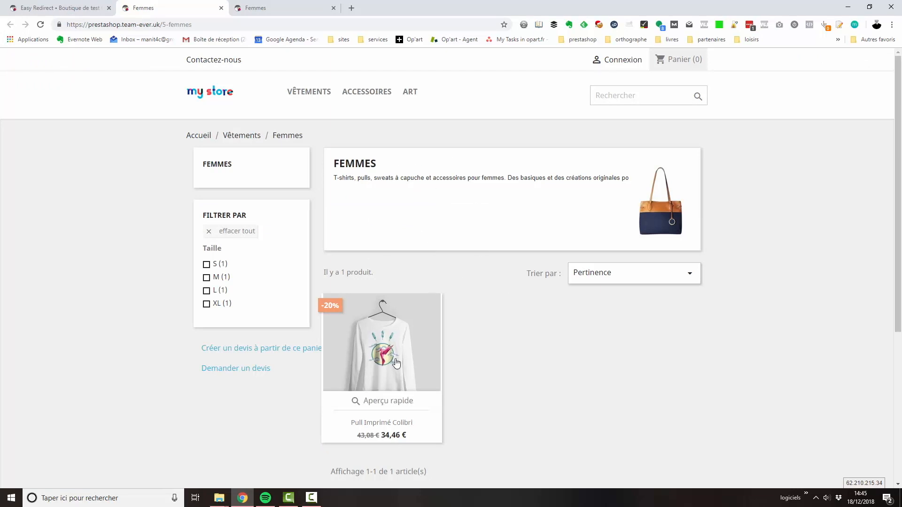
click(70, 10)
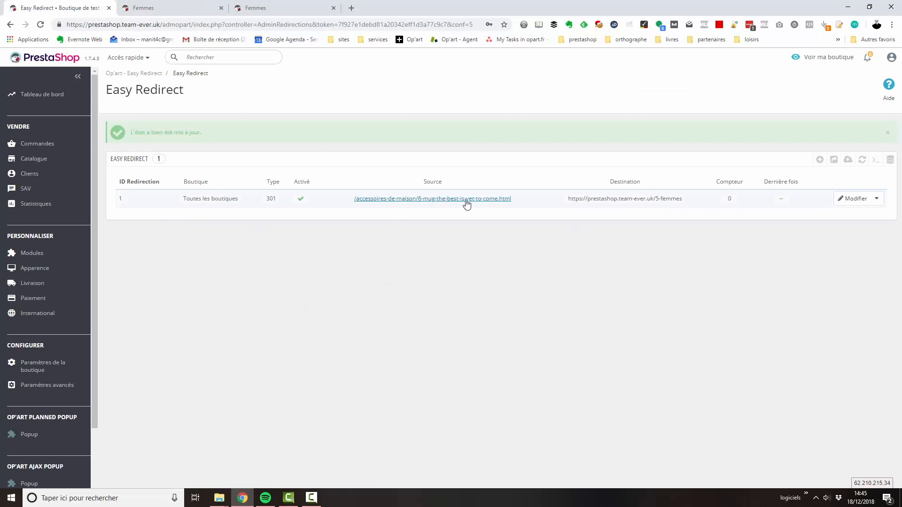
click(878, 202)
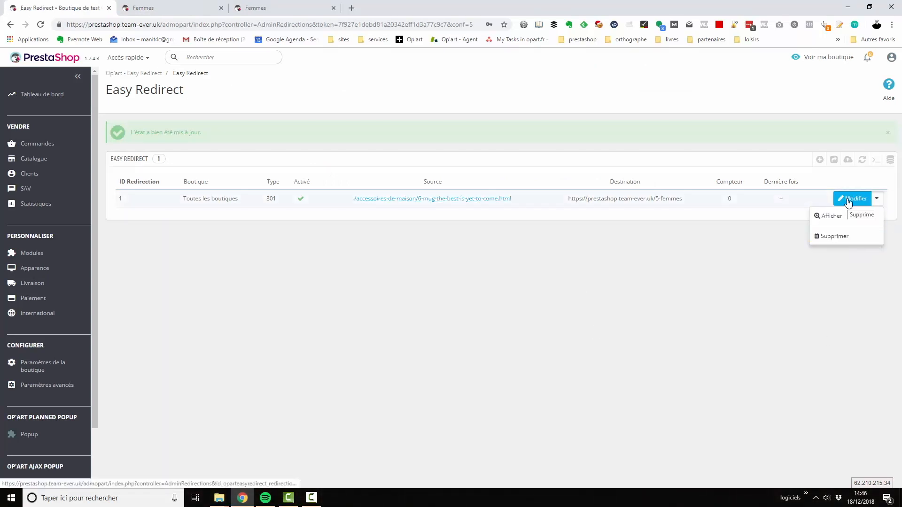
Open the redirection's edit form, cancel it without changes, and go to the module's redirections import page.
click(849, 202)
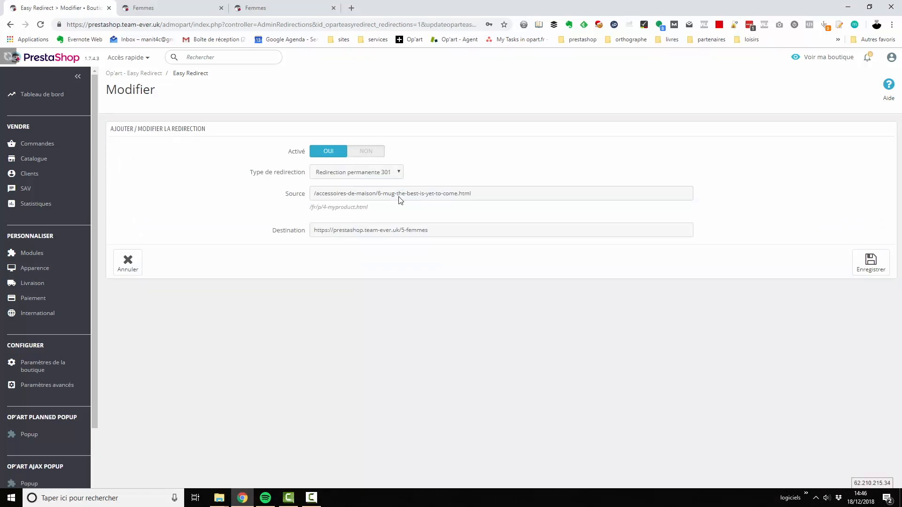
click(128, 262)
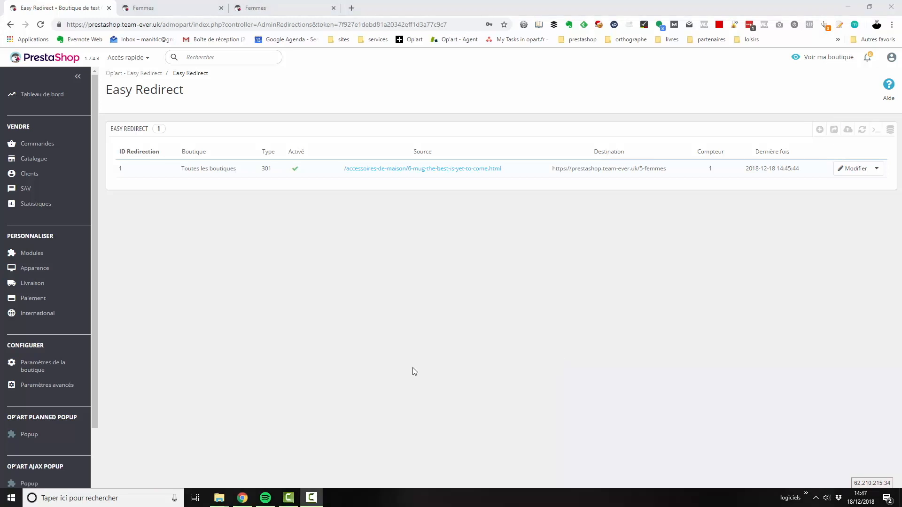
scroll(70, 352, down, 2)
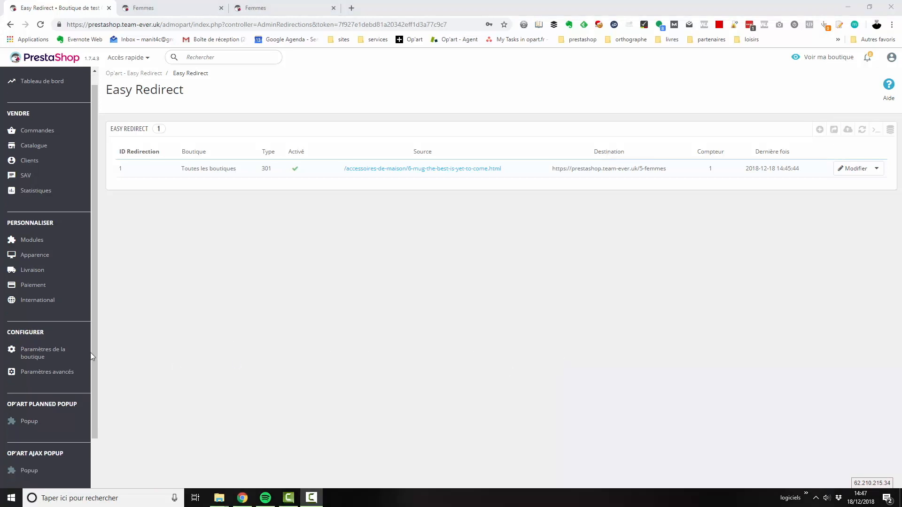
click(66, 460)
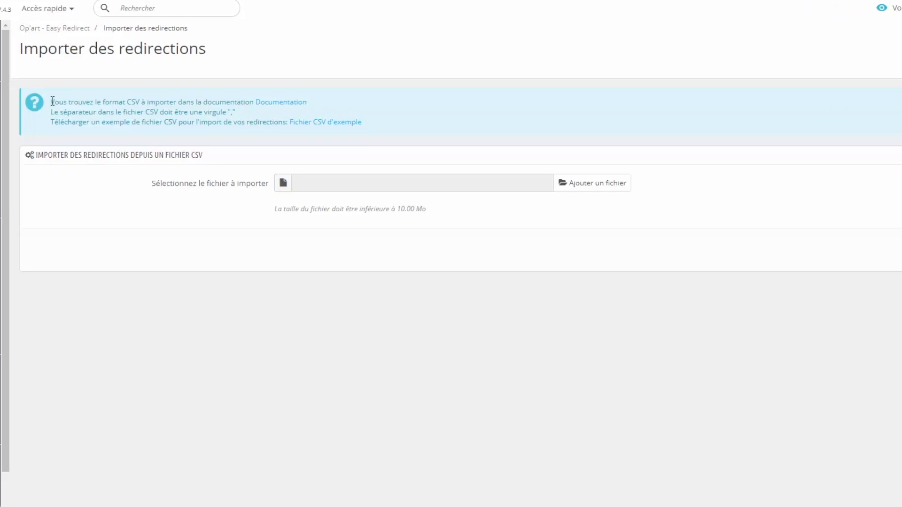
Read the import page's CSV instructions and separator rule, and consult the import section of the linked documentation.
drag(52, 101, 551, 121)
click(482, 163)
click(278, 102)
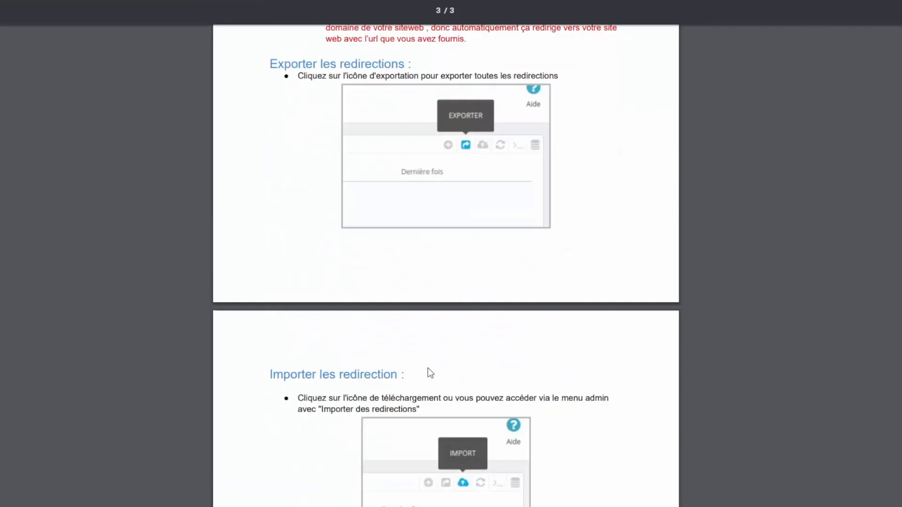
scroll(430, 373, down, 8)
scroll(409, 235, up, 3)
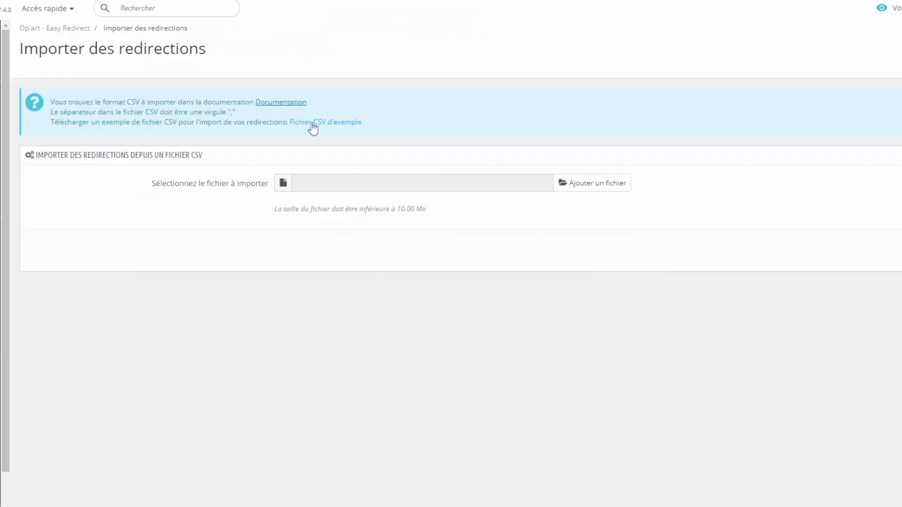
mouse_move(243, 113)
mouse_down()
mouse_move(43, 117)
mouse_move(243, 112)
mouse_up()
click(45, 120)
click(252, 118)
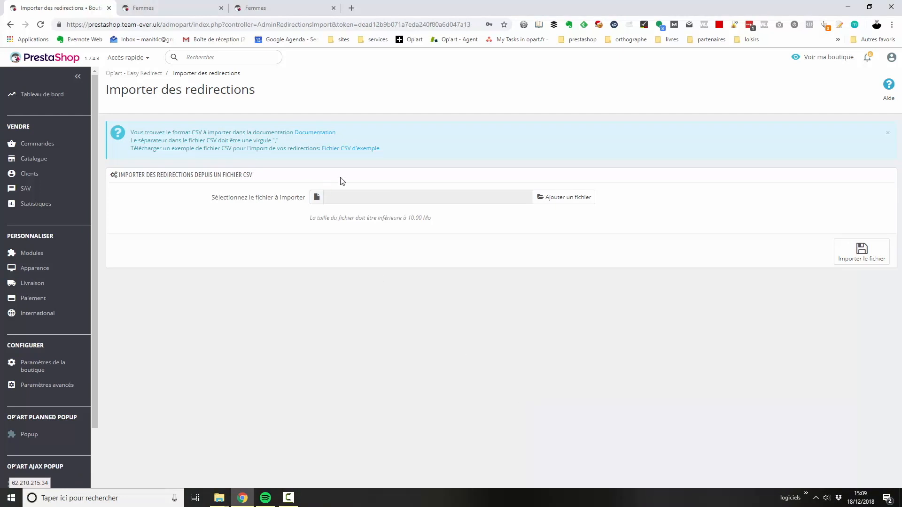
Download the example CSV file and save it in the Bureau folder as exemple_import (1).csv.
click(333, 148)
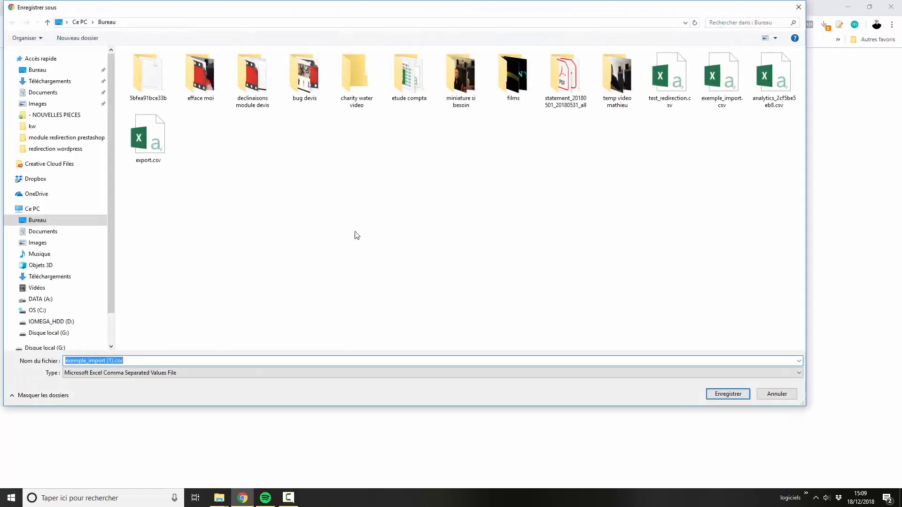
key(Return)
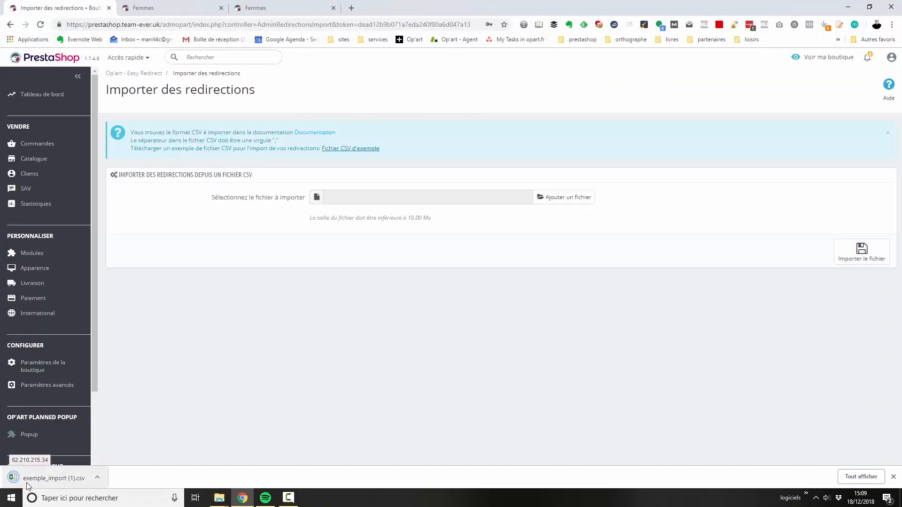
click(96, 480)
Search the web for "google sheet", go to Google Sheets, and create a blank spreadsheet.
click(304, 25)
click(294, 7)
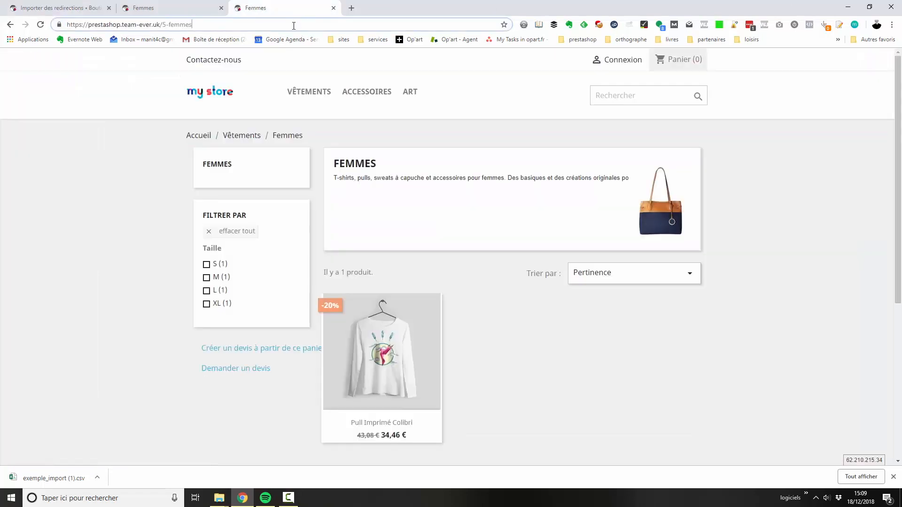
click(294, 26)
text(google )
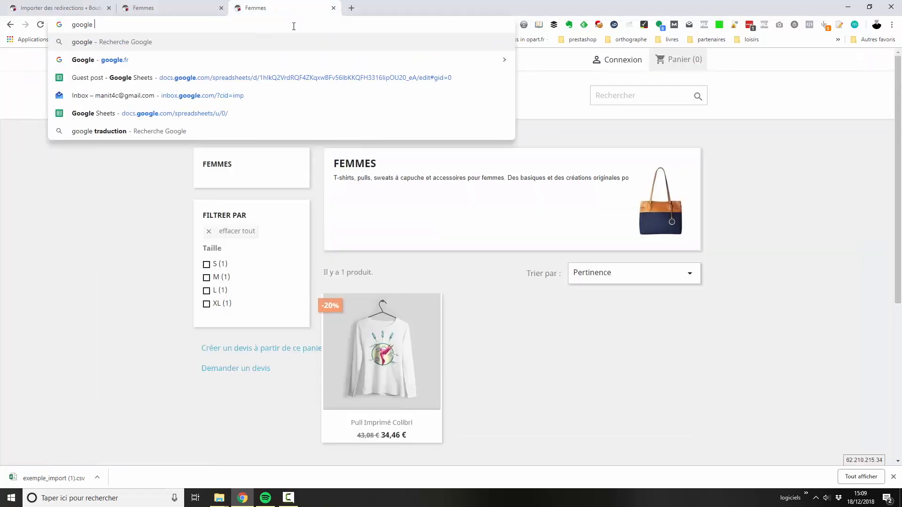
text(sheet)
key(Return)
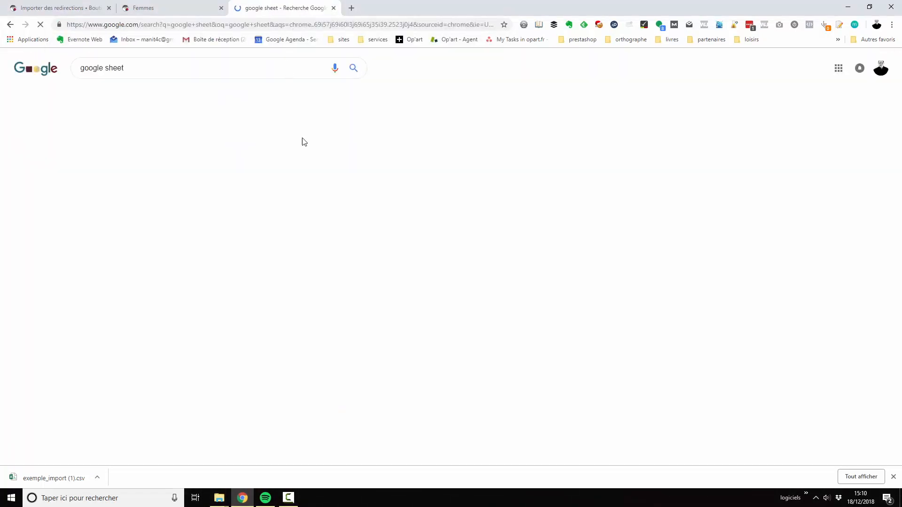
click(145, 135)
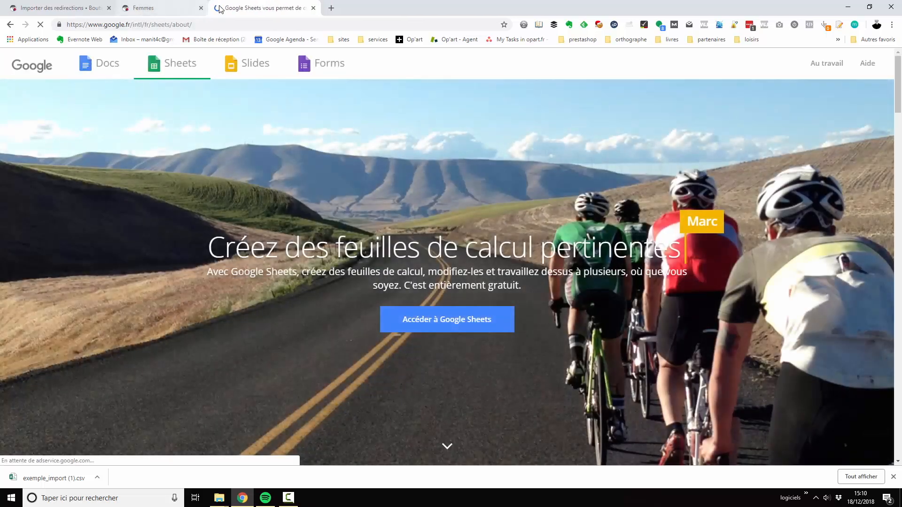
click(426, 321)
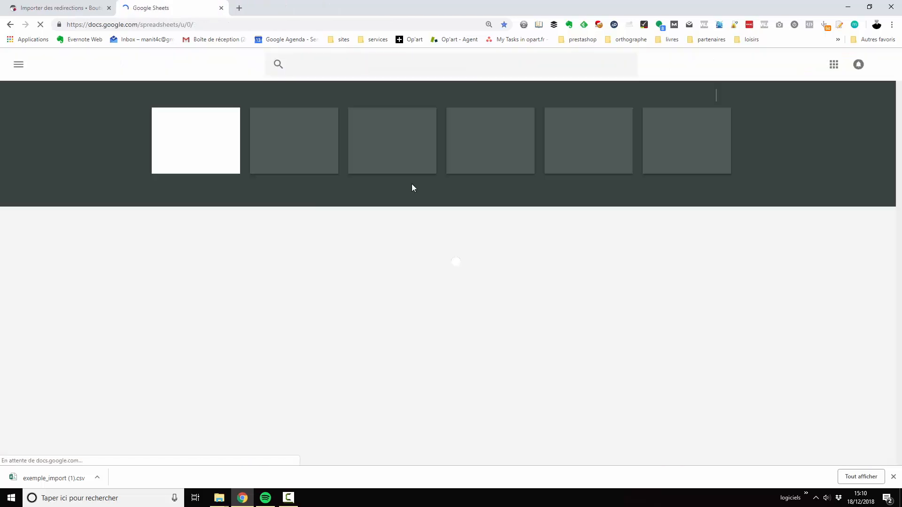
click(182, 155)
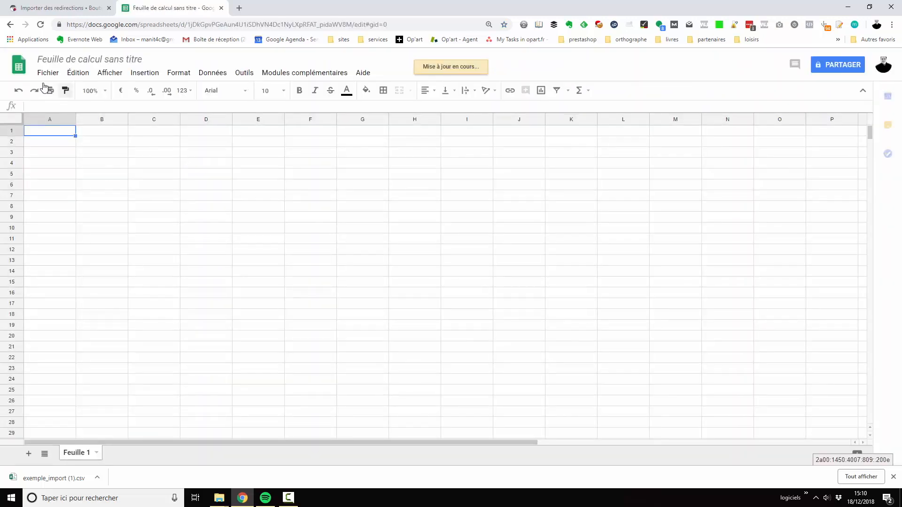
Import exemple_import.csv from the computer, replacing the blank spreadsheet with automatic separator detection, and widen the Source and Destination columns.
click(49, 73)
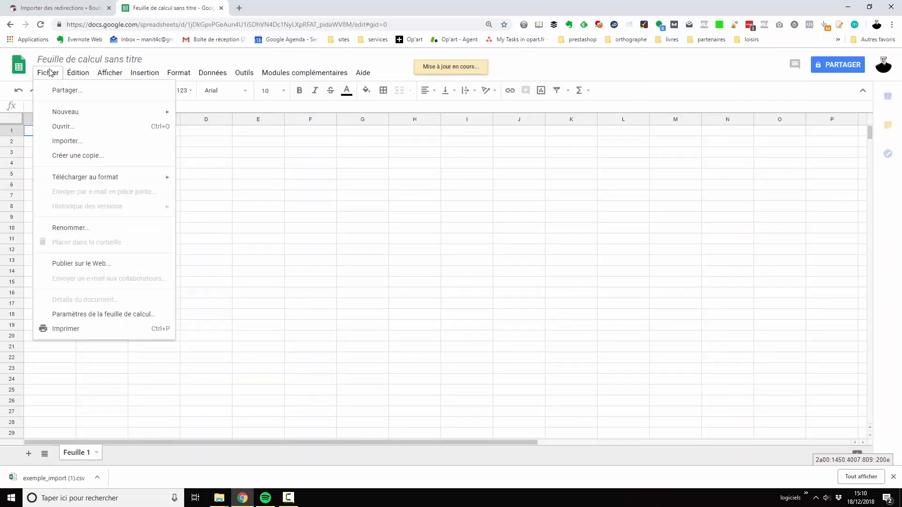
click(76, 141)
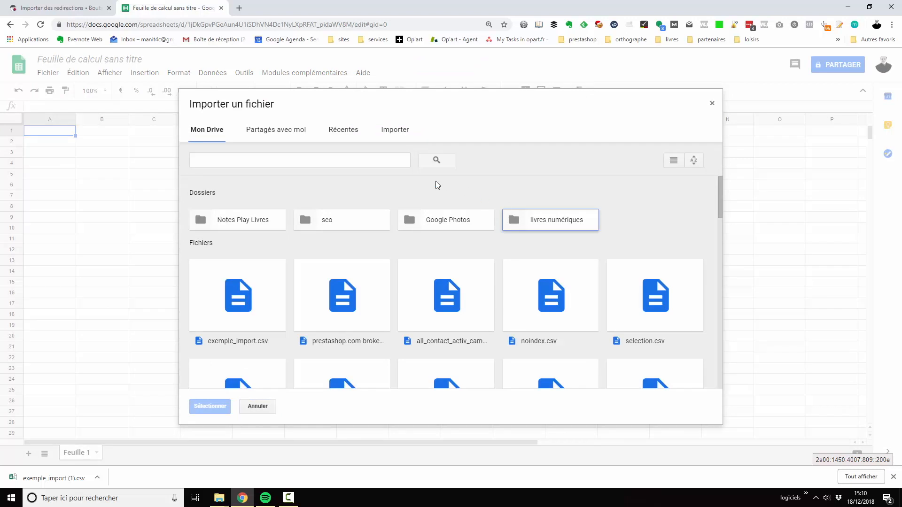
click(397, 129)
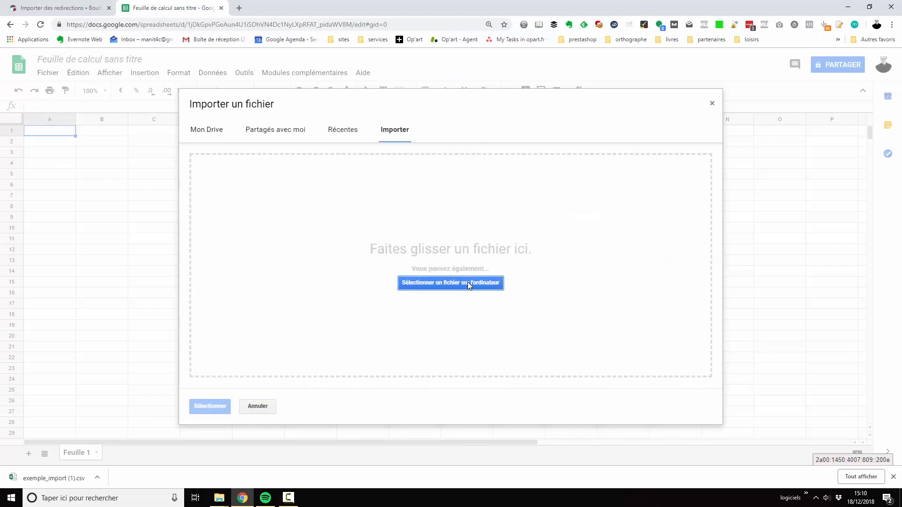
click(467, 282)
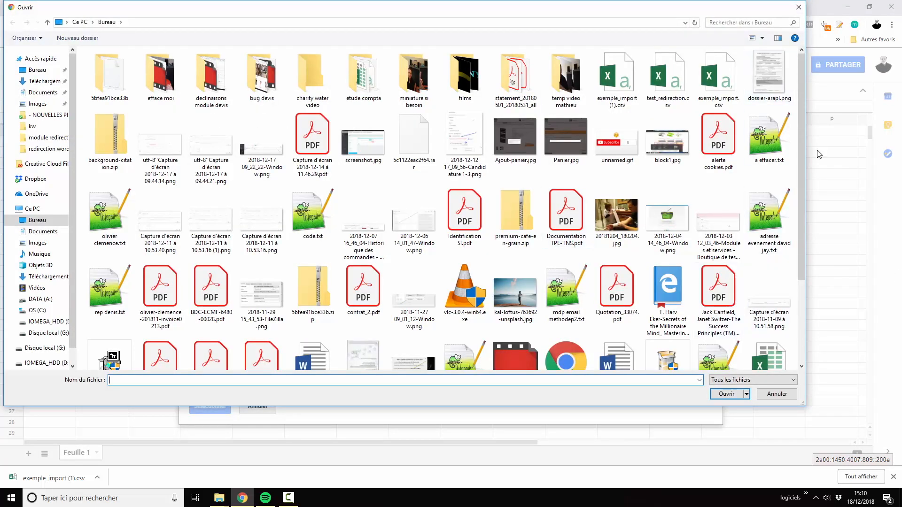
double_click(718, 78)
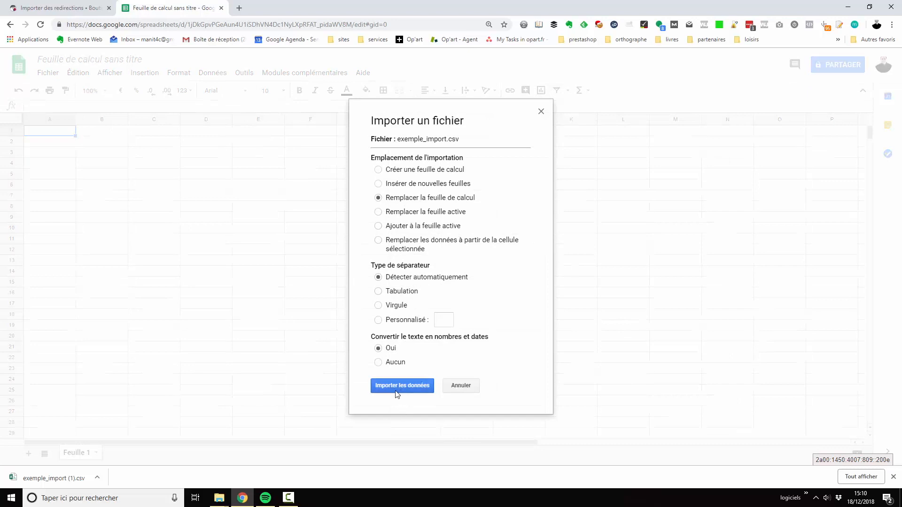
click(390, 389)
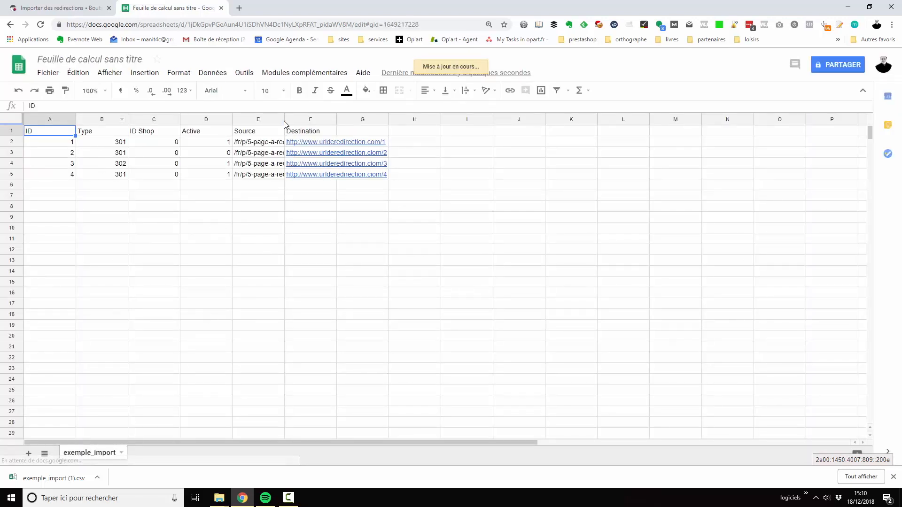
drag(285, 123, 526, 121)
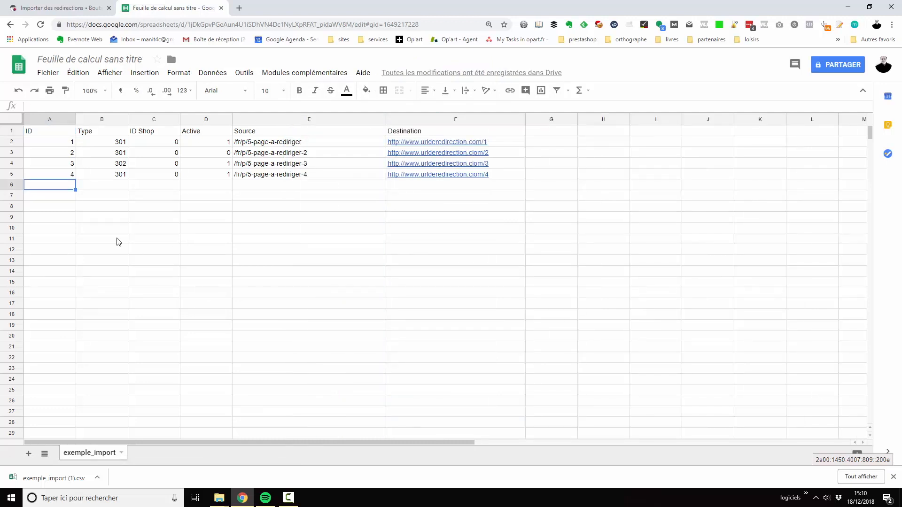
Copy the redirection rows with IDs 2 to 4 and paste them below the existing data, starting at cell A6.
click(62, 156)
shift+click(504, 179)
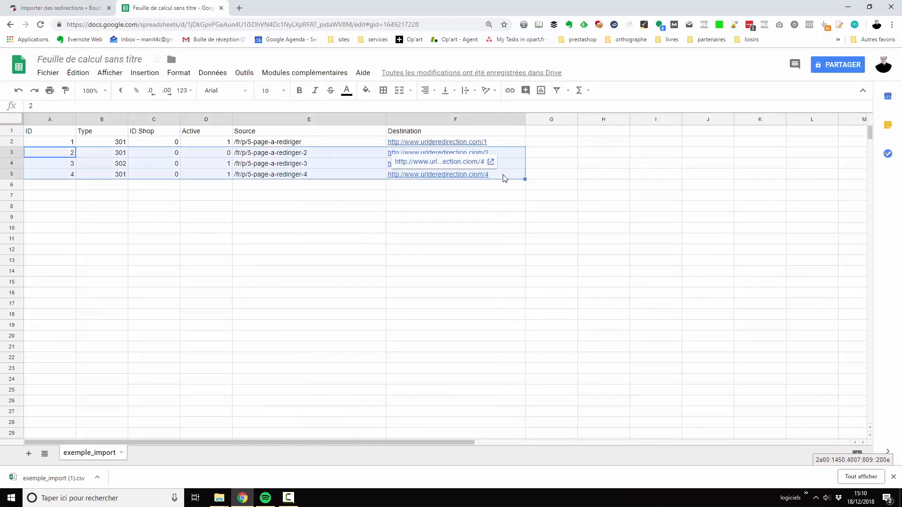
key(ctrl+c)
click(477, 188)
click(55, 185)
key(ctrl+v)
click(97, 207)
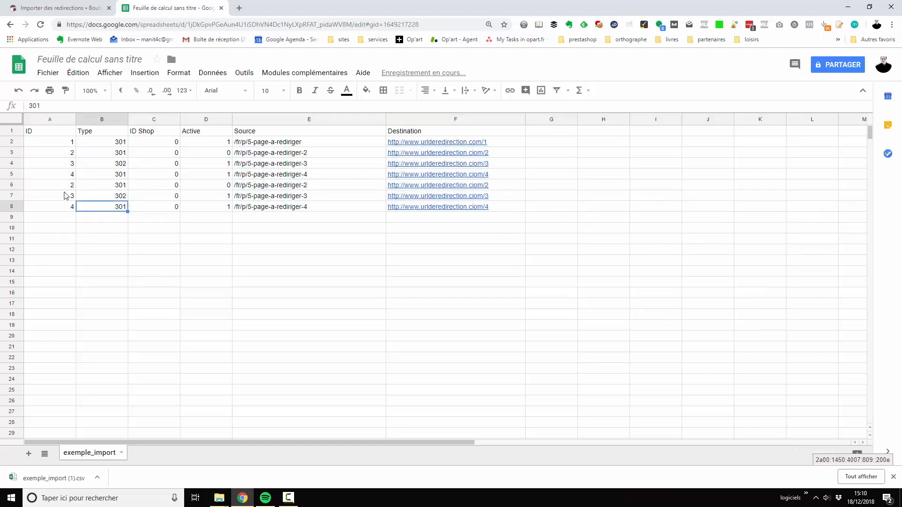
Renumber the IDs of the three pasted rows as 5, 6 and 7.
click(66, 185)
text(5)
key(Return)
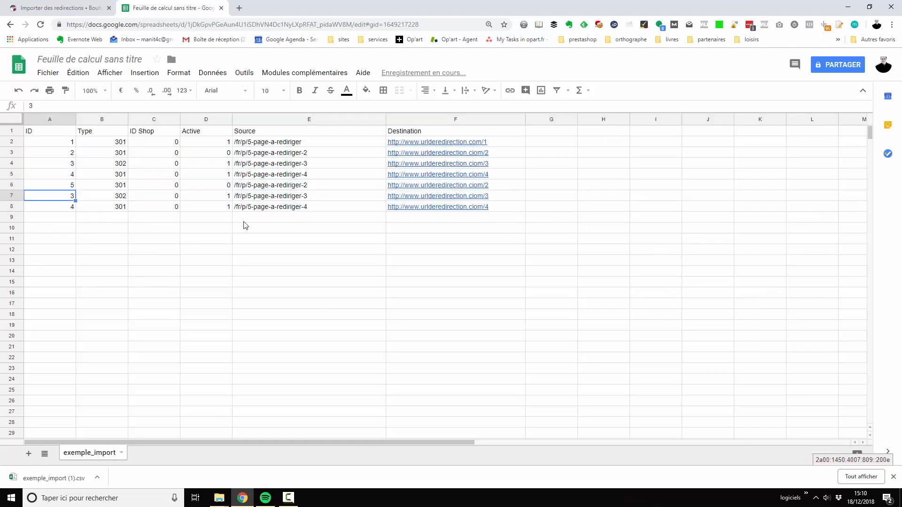
text(6)
key(Return)
text(7)
key(Tab)
Examine the Type, ID Shop and Active values of the redirection rows.
key(Up)
key(Up)
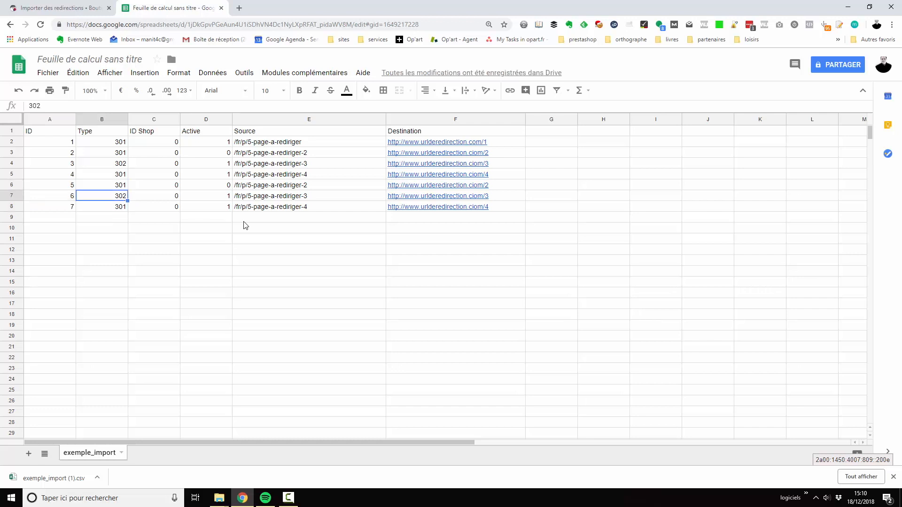
key(Down)
key(Down)
key(Right)
key(Up)
key(Up)
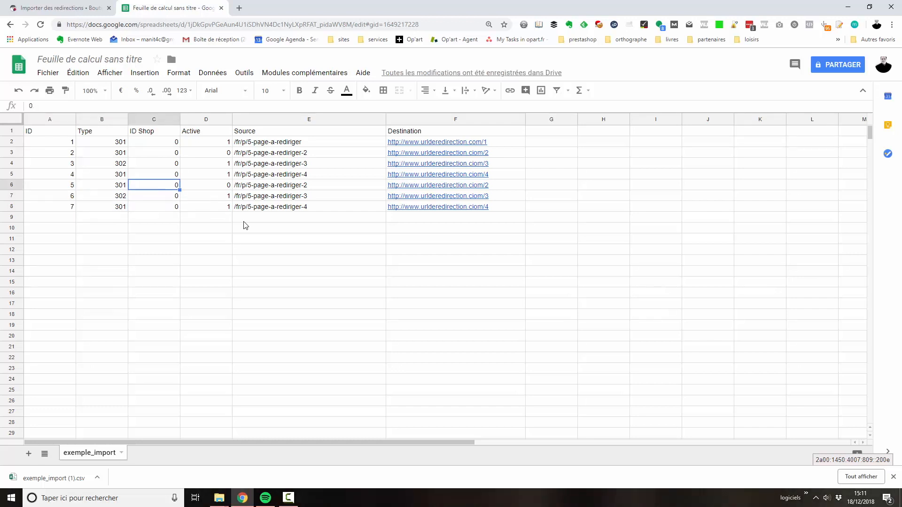
key(Up)
key(Up)
key(Up)
key(Up)
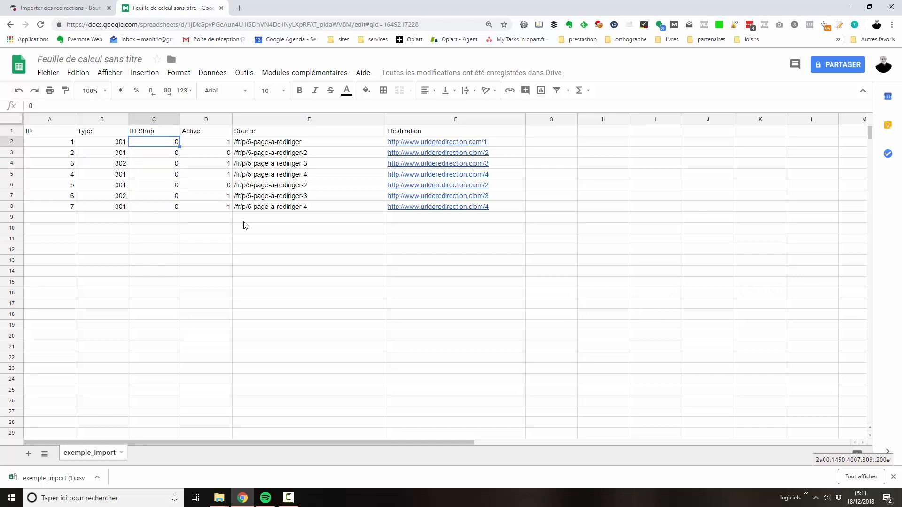
key(Down)
key(Down)
key(Down)
key(Down)
key(Down)
key(Down)
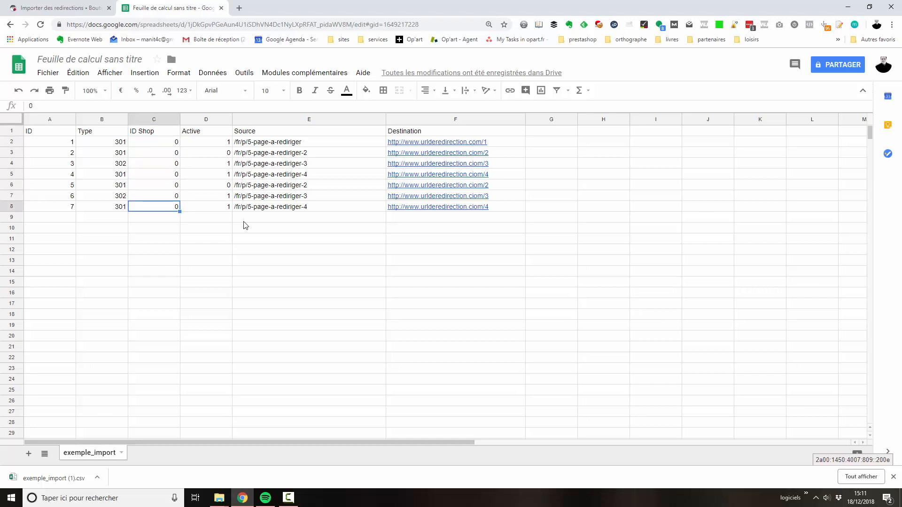
key(Right)
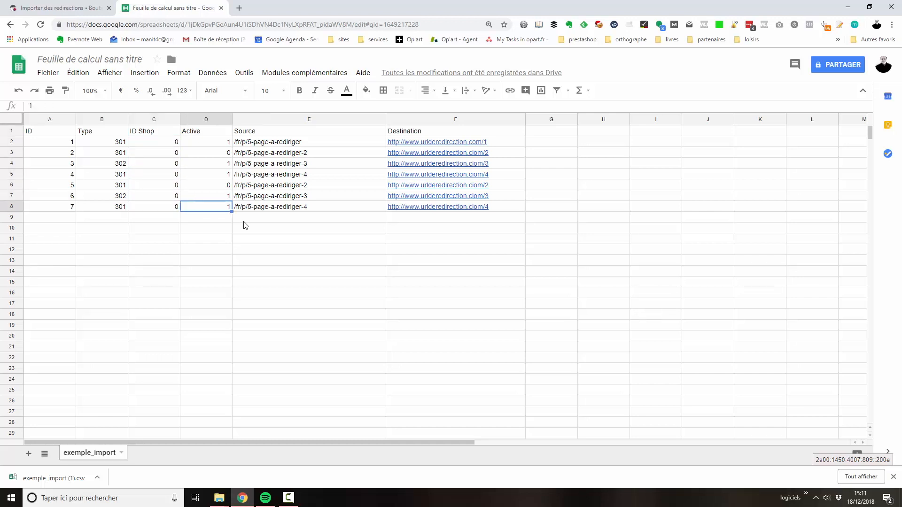
key(Up)
key(Up)
key(Up)
key(Up)
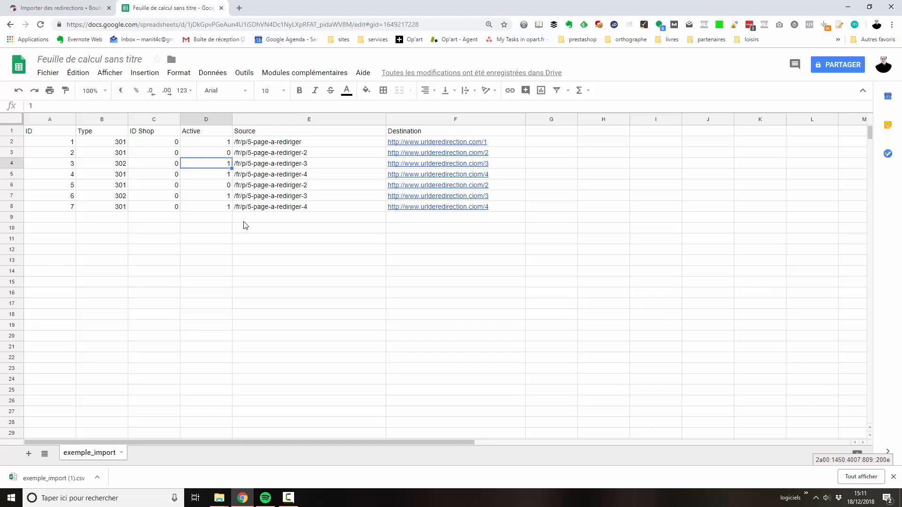
key(Down)
key(Down)
key(Down)
key(Down)
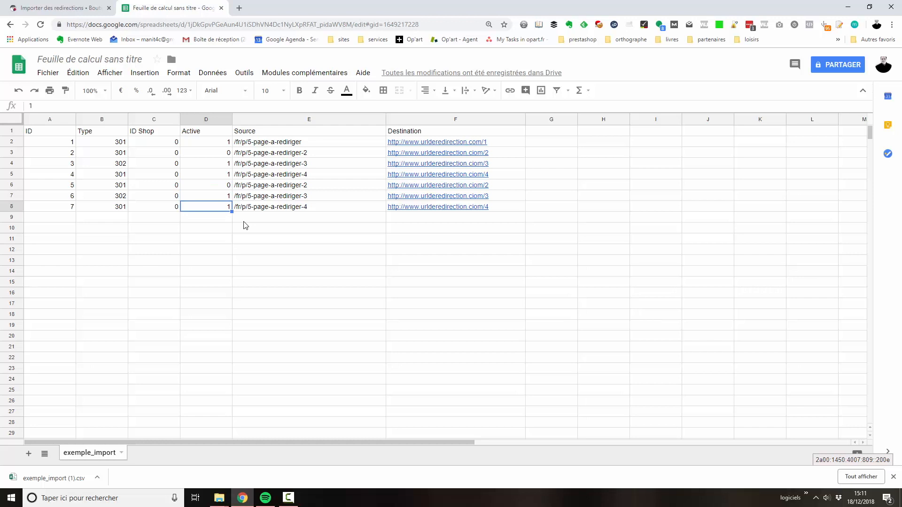
Change the Source paths of redirections 5, 6 and 7 to end in -5, -6 and -7 respectively.
key(Right)
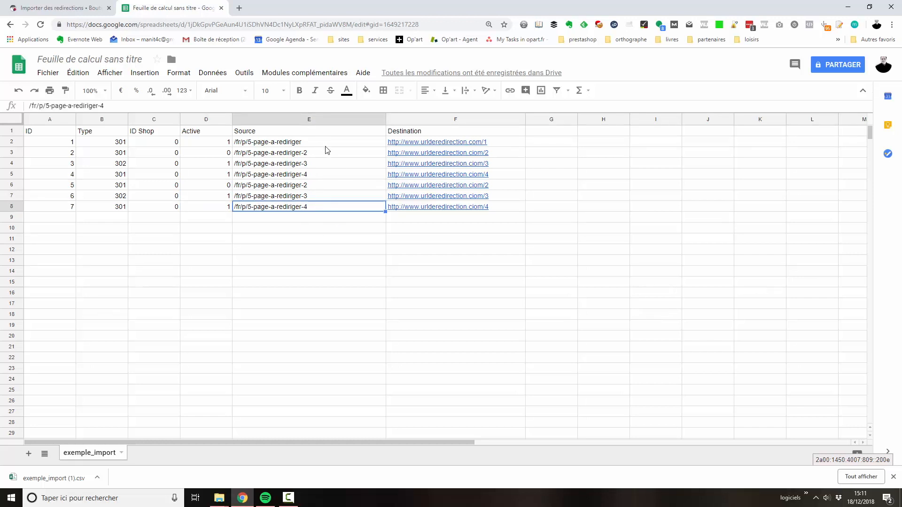
key(Up)
key(Up)
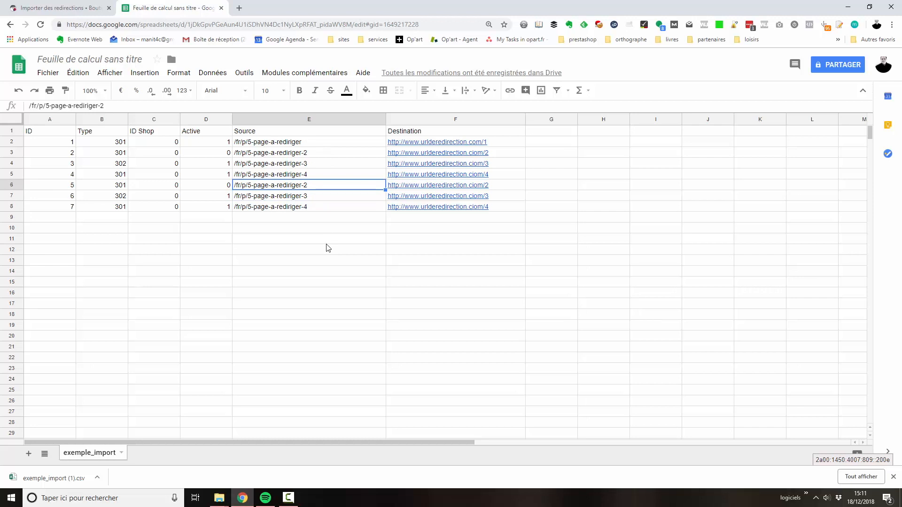
double_click(333, 184)
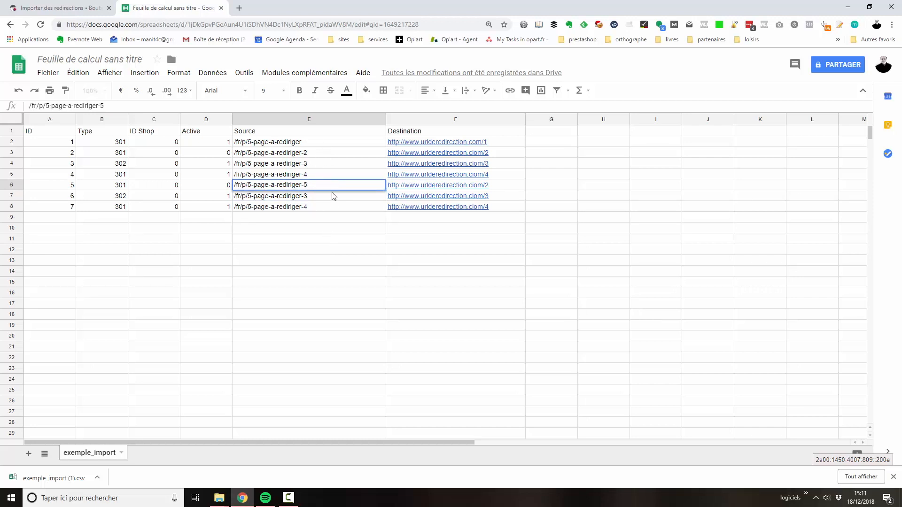
double_click(333, 196)
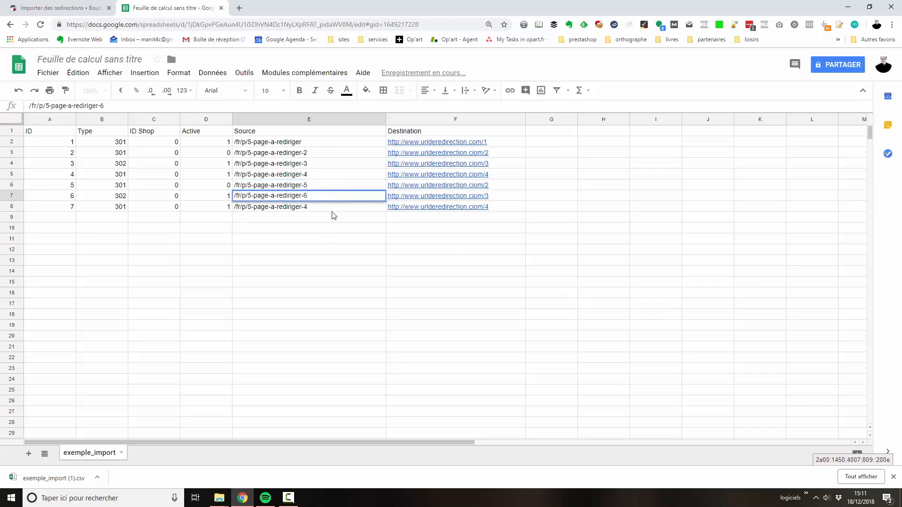
double_click(330, 205)
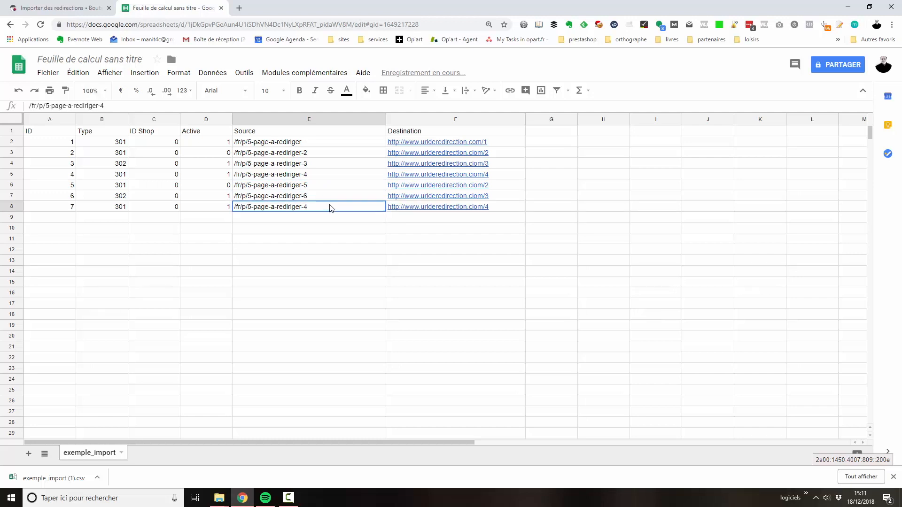
click(512, 230)
Change the Destination URLs of redirections 5, 6 and 7 to end in /5, /6 and /7 respectively.
double_click(505, 185)
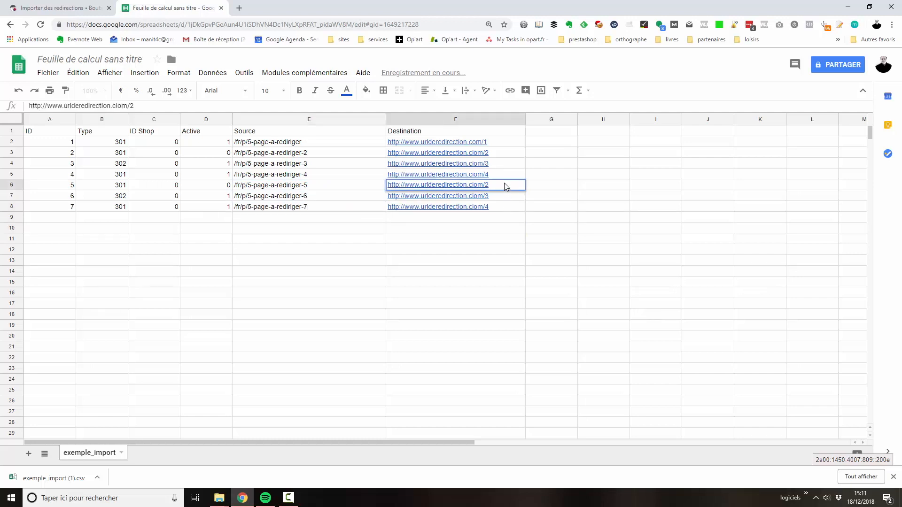
double_click(500, 197)
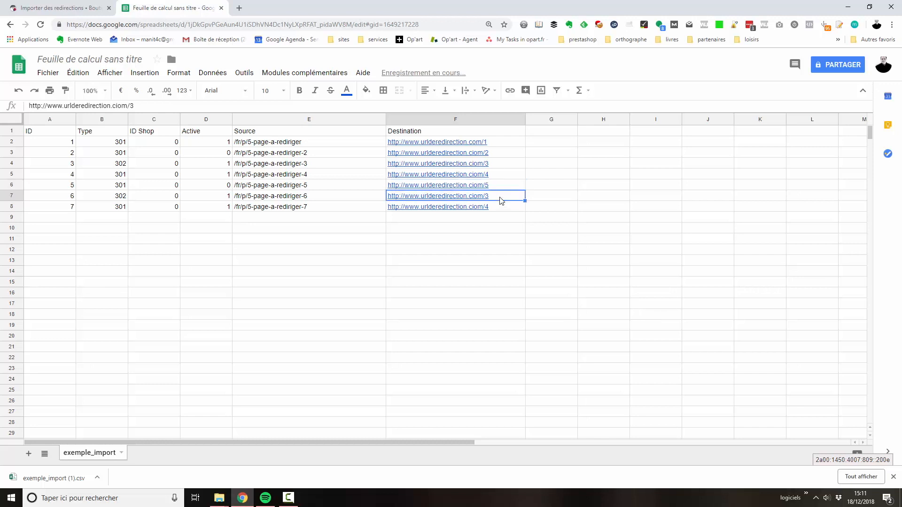
double_click(500, 206)
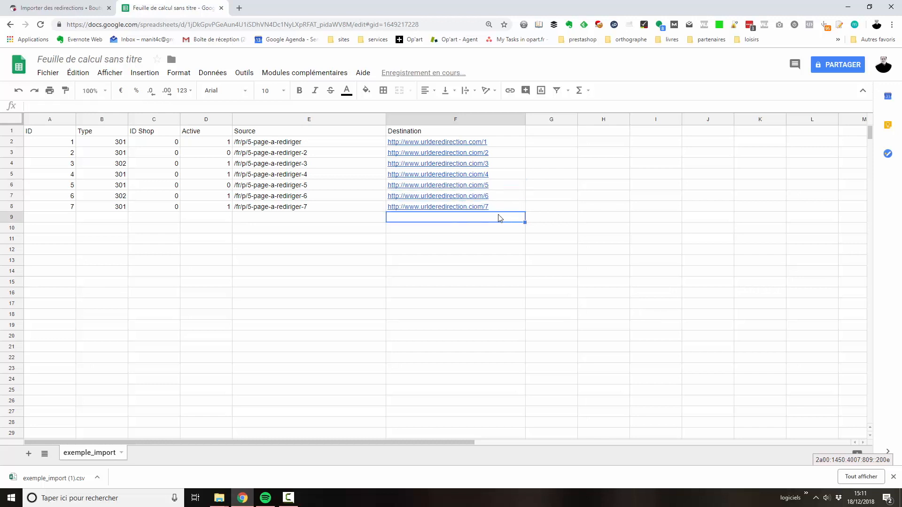
click(266, 207)
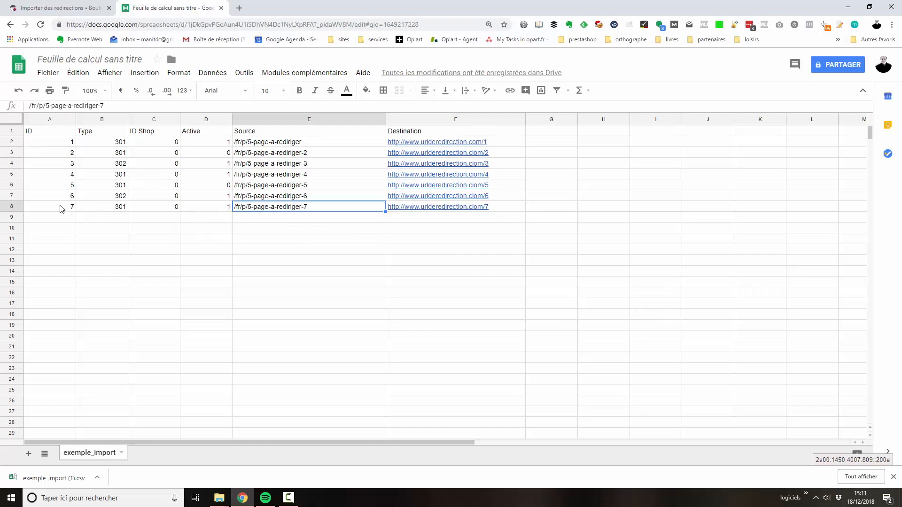
click(160, 220)
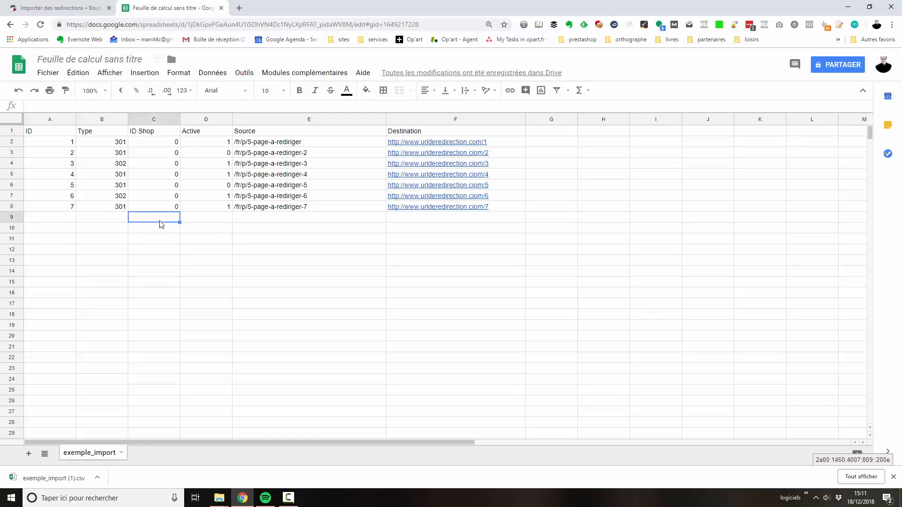
click(63, 220)
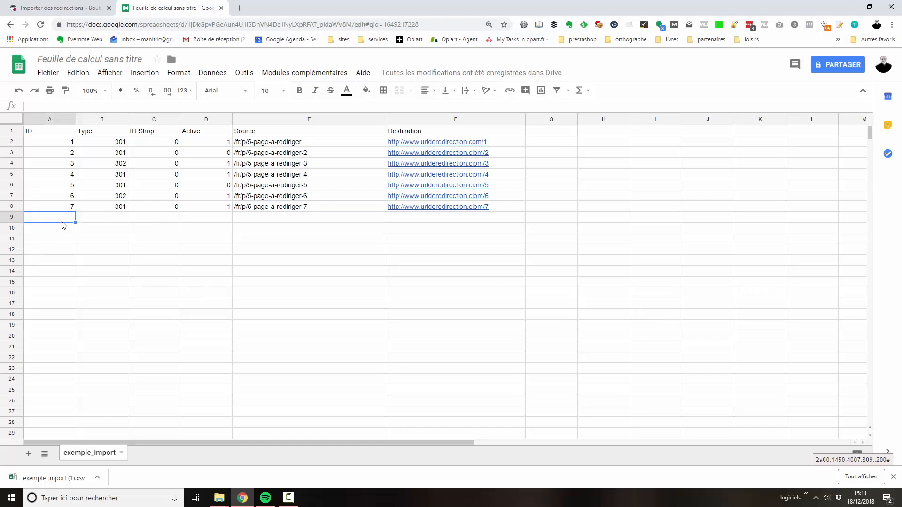
Download the active sheet as comma-separated values and save it on the desktop under the proposed file name.
click(55, 74)
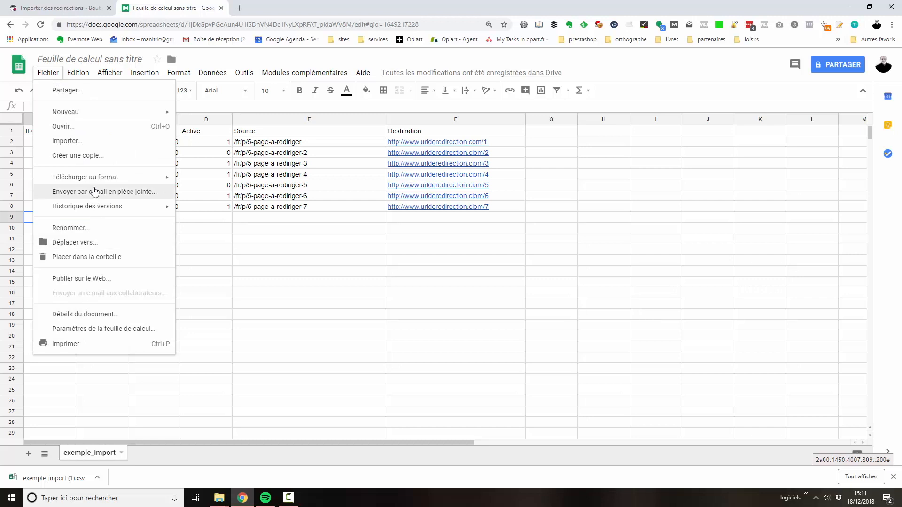
mouse_move(94, 179)
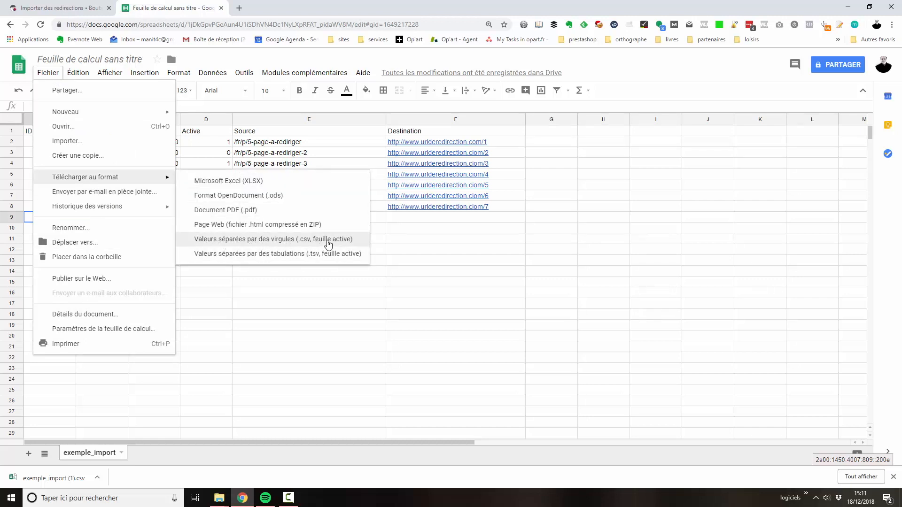
click(329, 241)
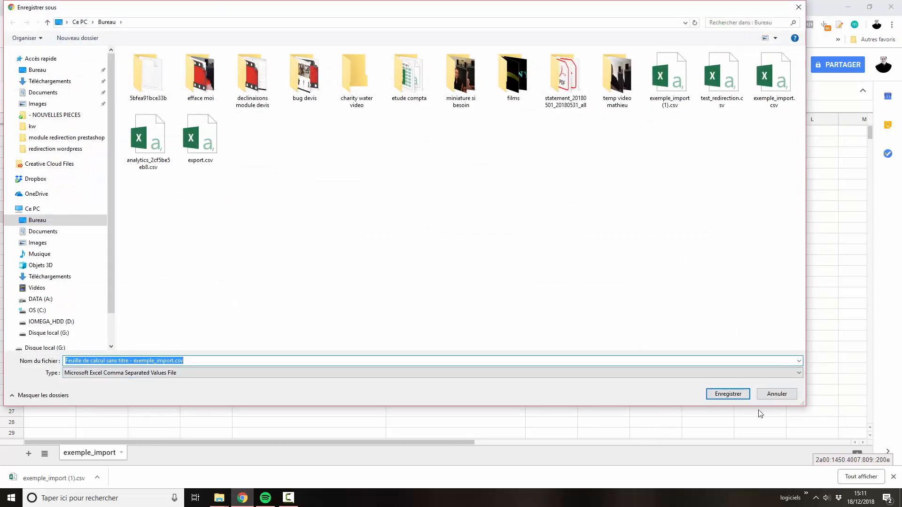
click(737, 396)
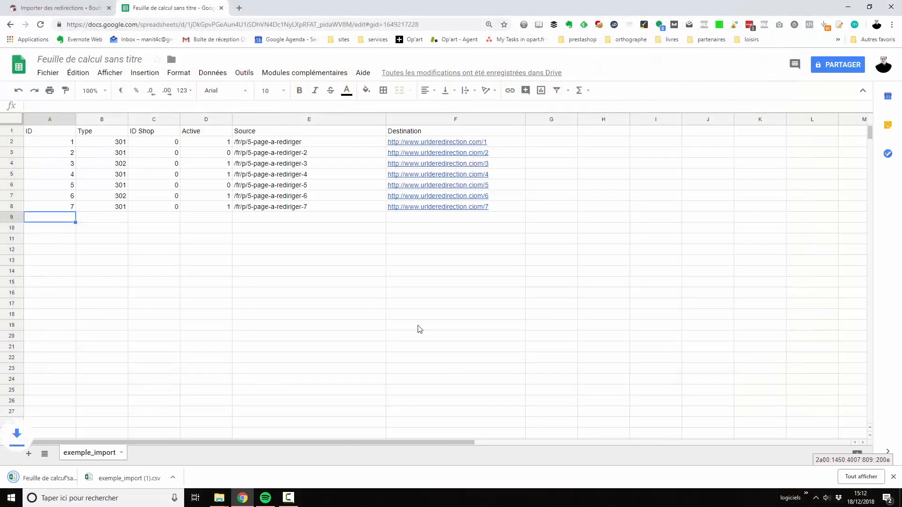
Switch to the PrestaShop redirection import page and import the file "Feuille de calcul sans titre - exemple_import.csv" from the desktop.
click(54, 8)
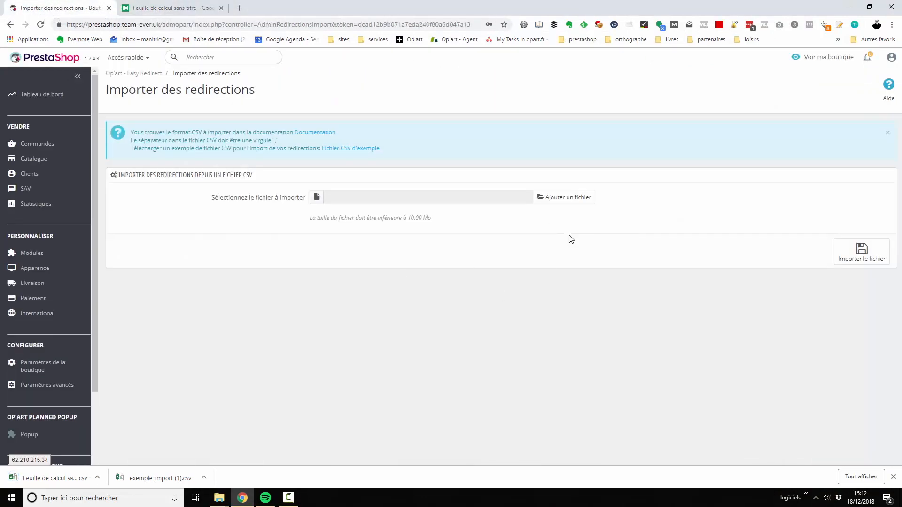
click(559, 201)
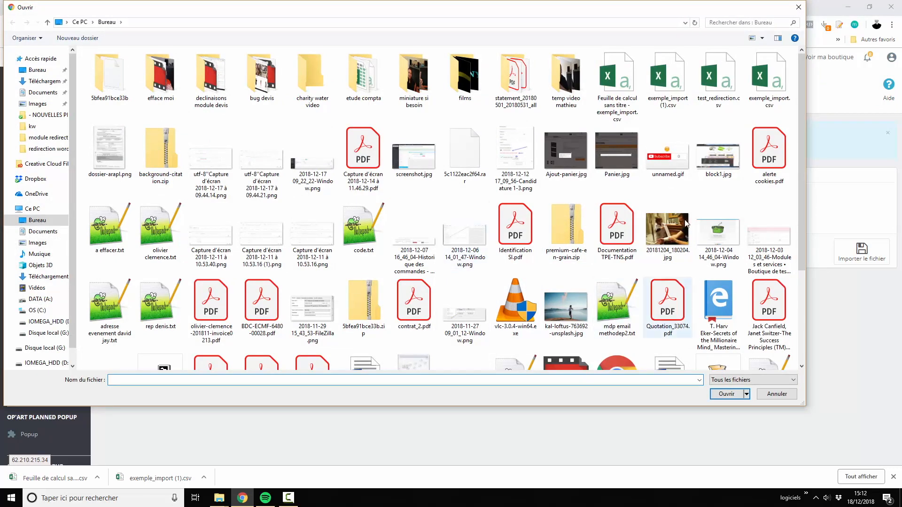
click(612, 109)
click(727, 396)
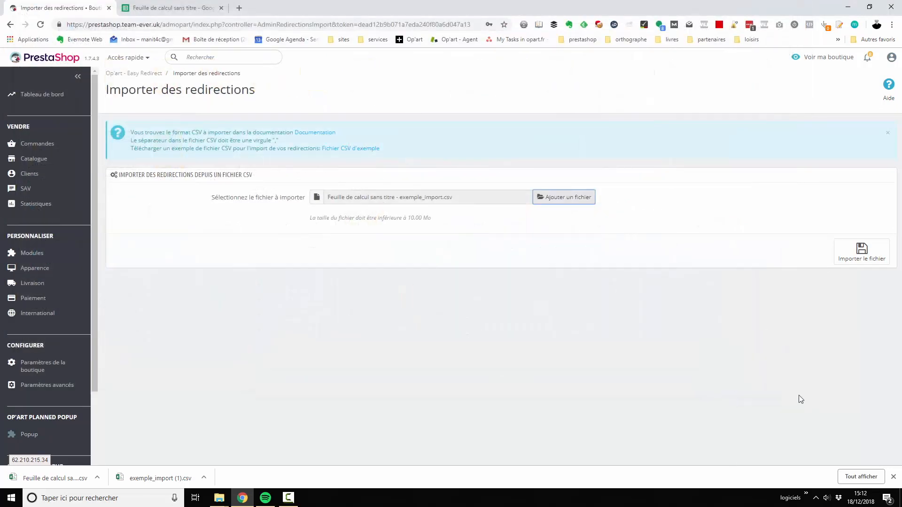
click(861, 252)
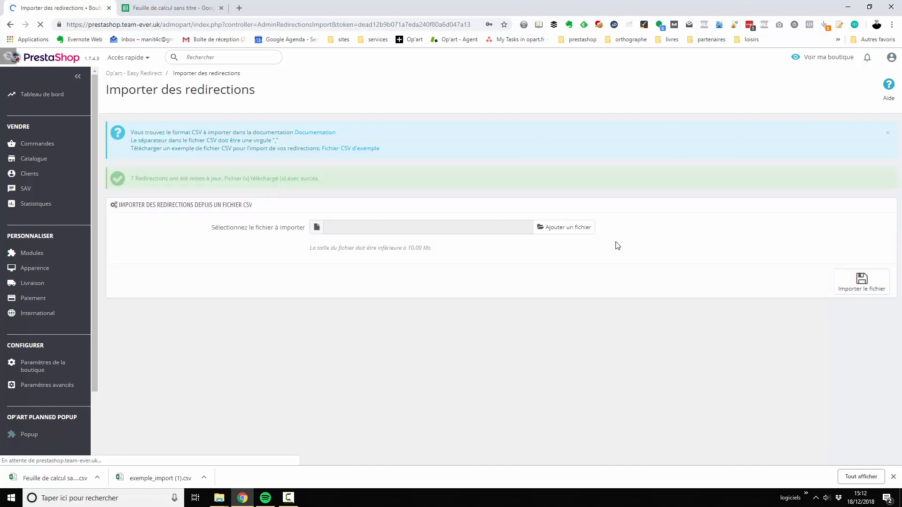
Check the import's result message and open the Easy Redirect list to view the imported redirections.
drag(129, 179, 316, 182)
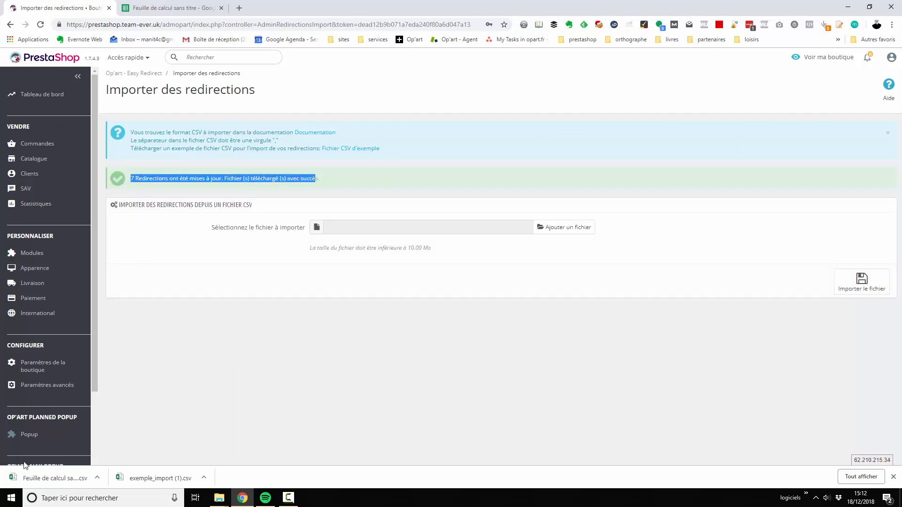
scroll(61, 444, down, 3)
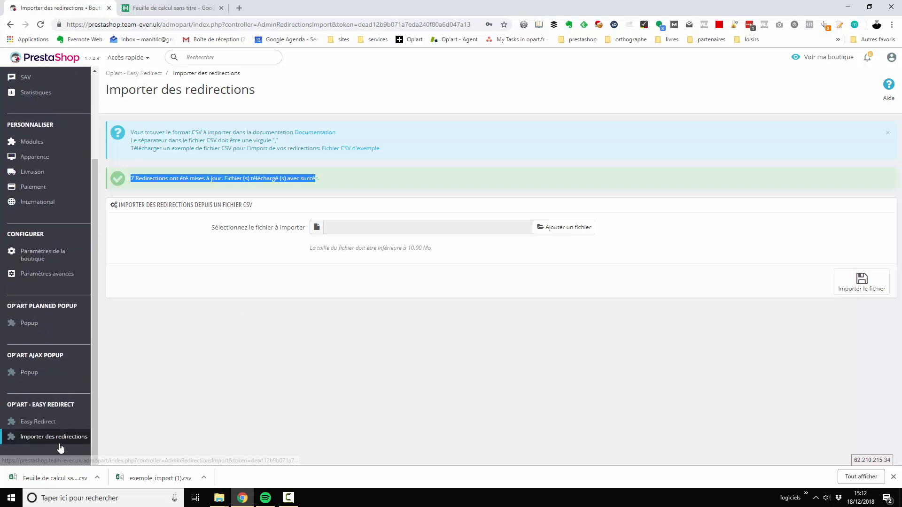
click(43, 424)
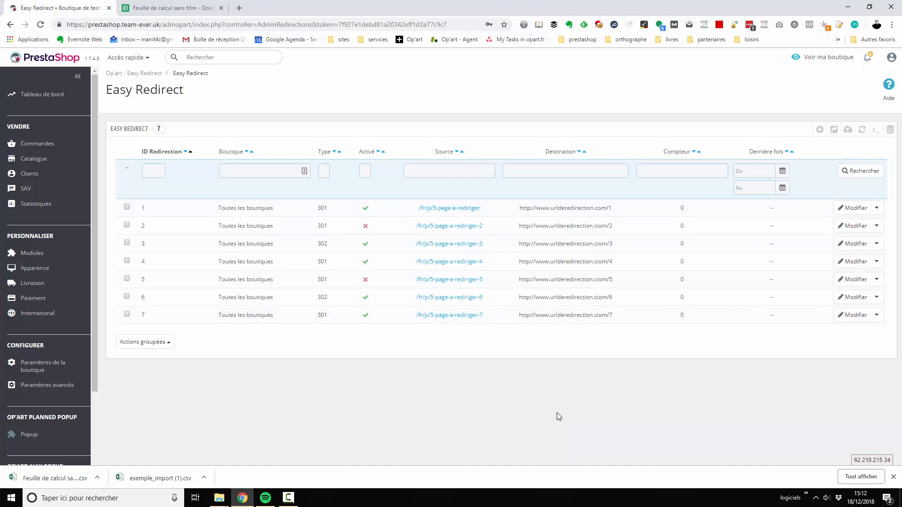
Open store-opart.fr in a new browser tab and go to the product page of "Module de redirection Prestashop".
click(238, 5)
text(sotre)
key(BackSpace)
key(BackSpace)
key(BackSpace)
key(BackSpace)
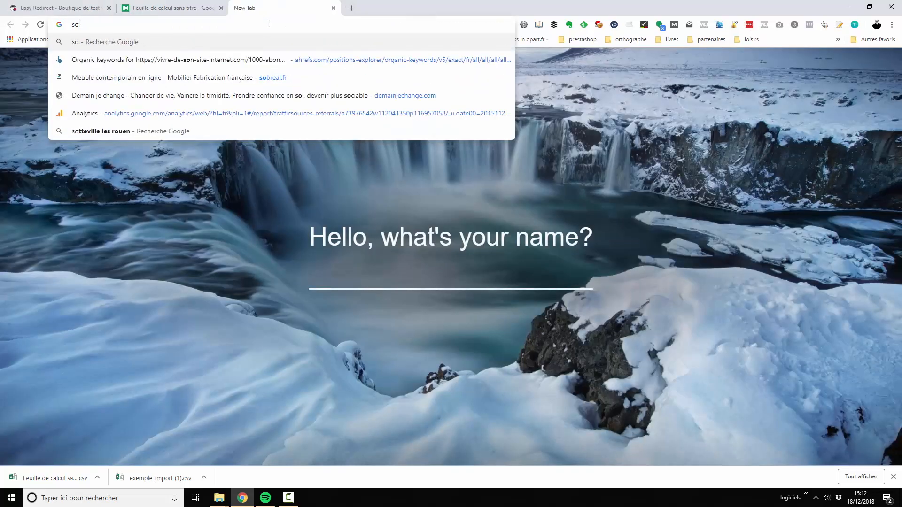
text(tore-opart.fr)
key(Right)
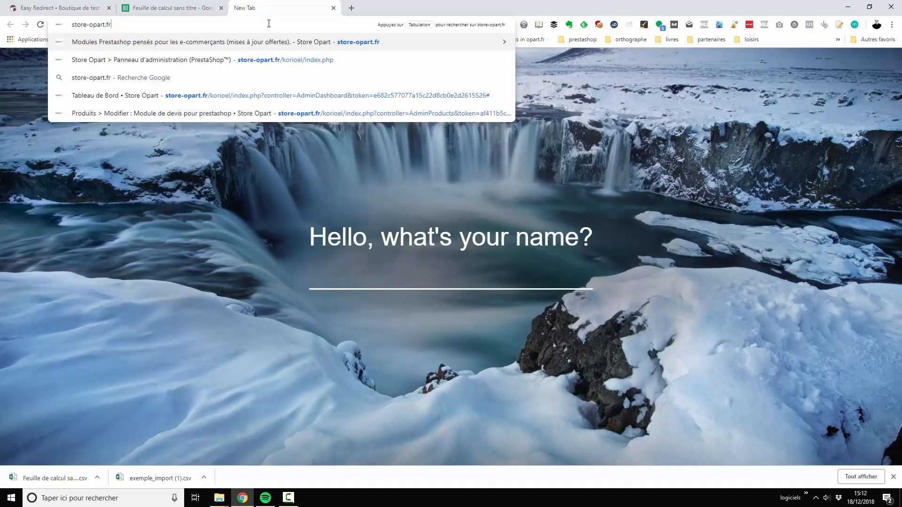
key(Return)
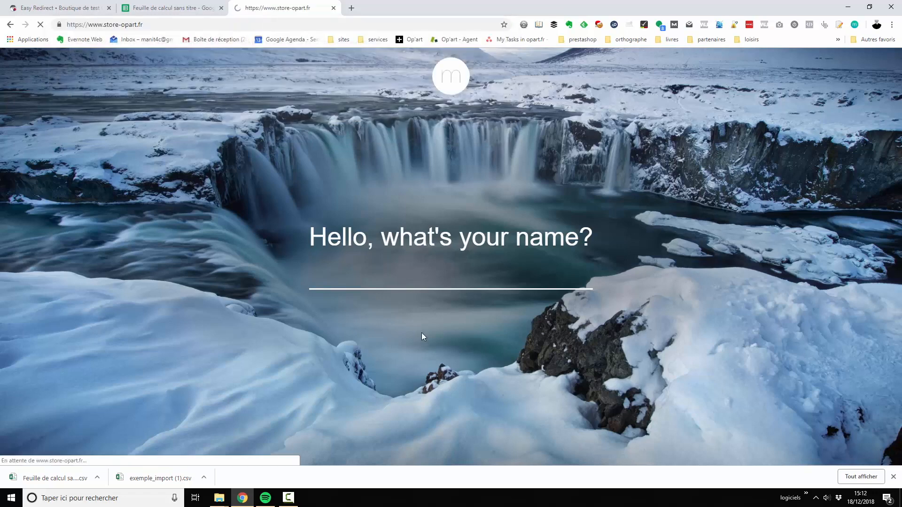
scroll(475, 324, down, 5)
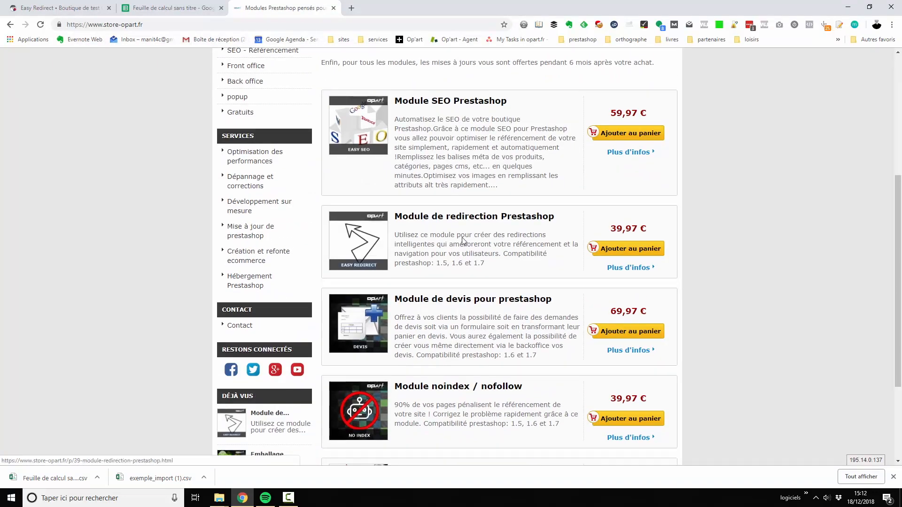
click(458, 221)
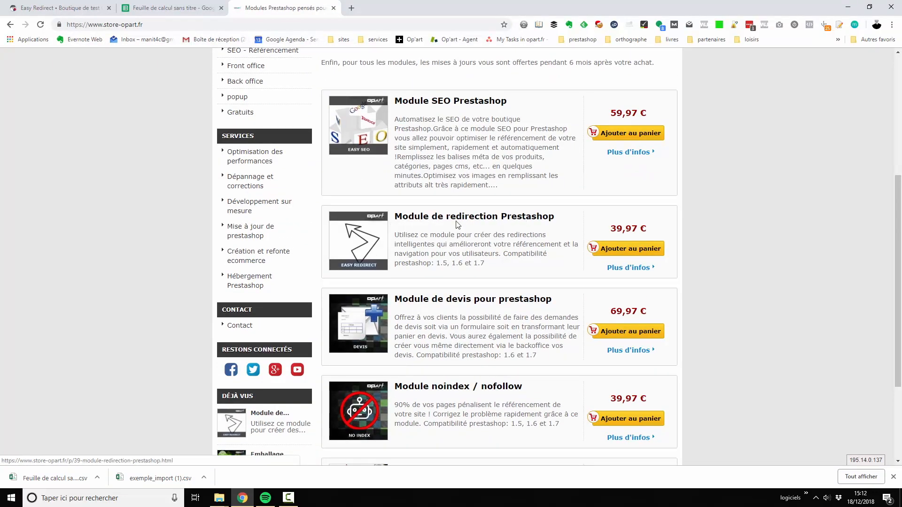